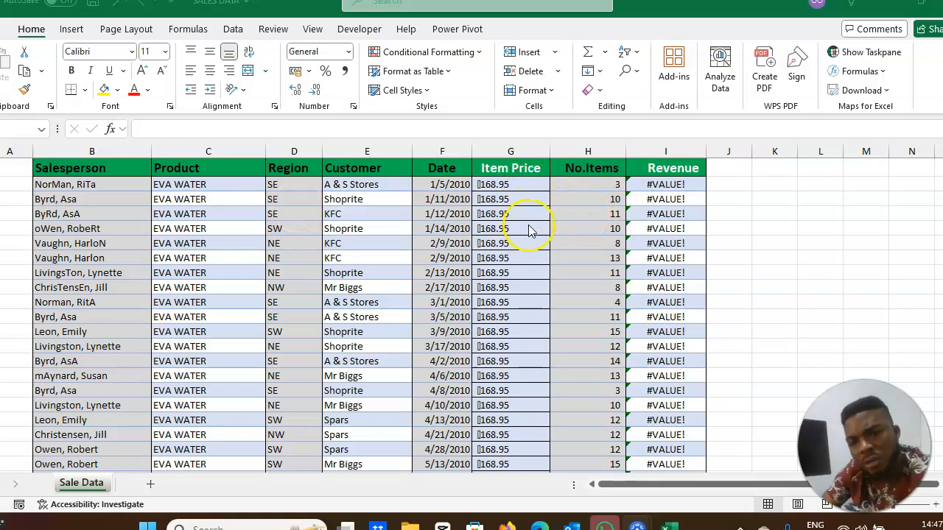
# Examine the formula behind the first Item Price entry and the letter case of the Salesperson entries
pyautogui.click(523, 183)
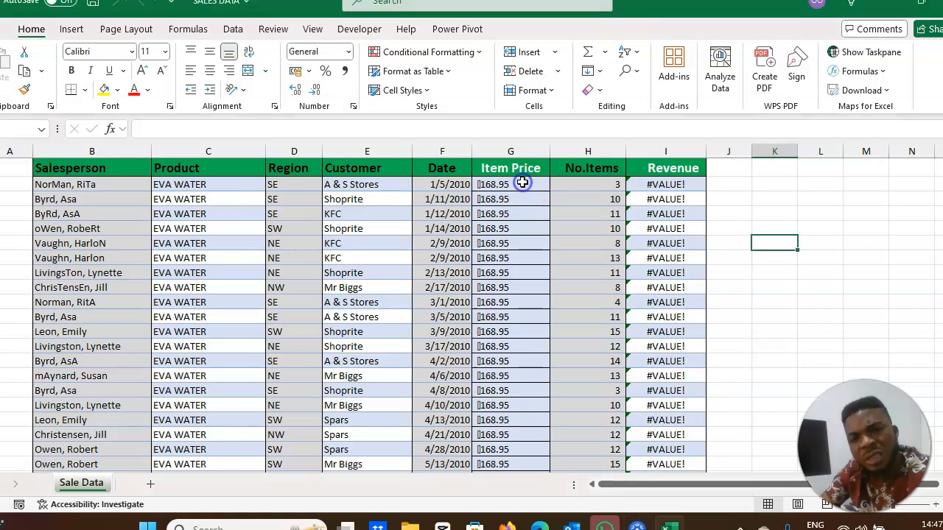
pyautogui.click(521, 184)
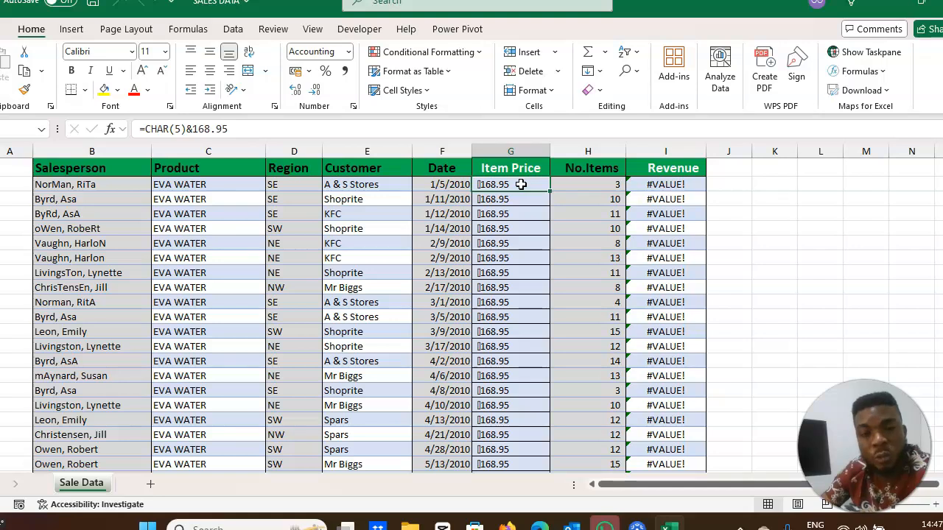
pyautogui.click(511, 190)
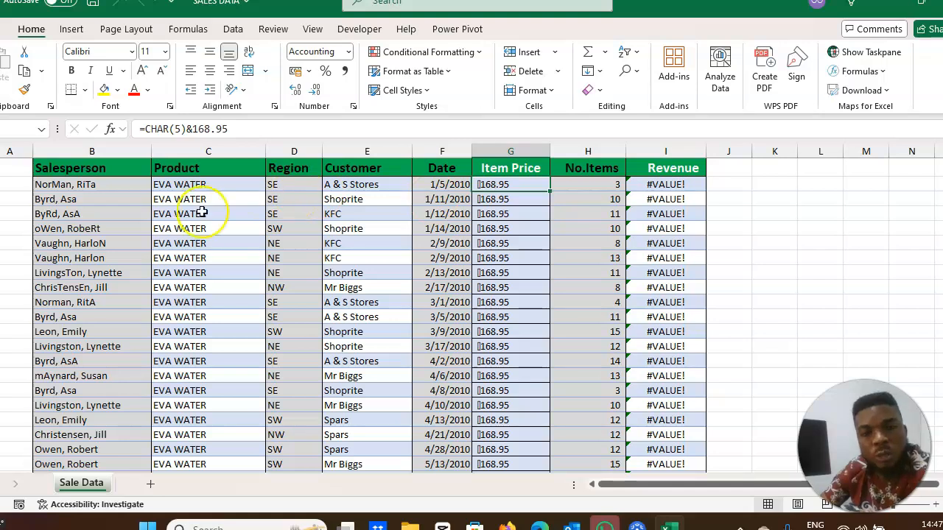
pyautogui.click(90, 168)
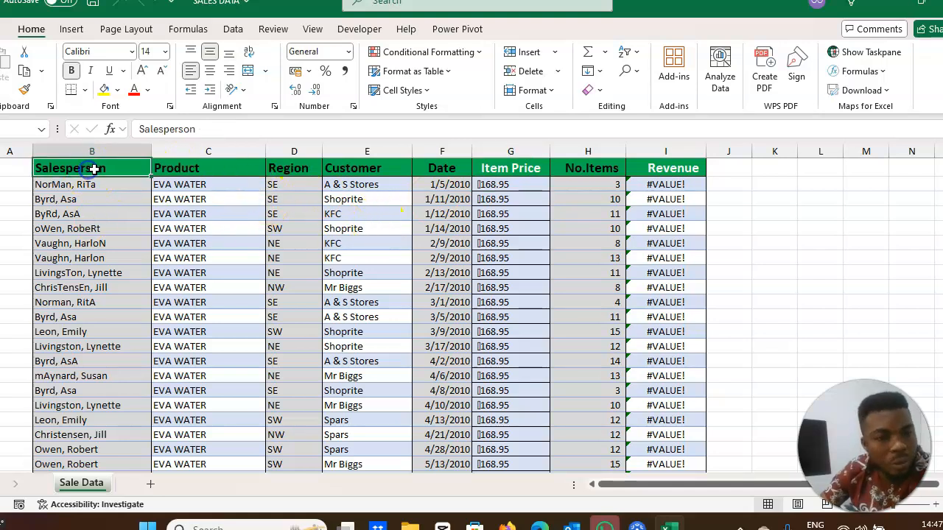
pyautogui.click(99, 151)
pyautogui.click(99, 201)
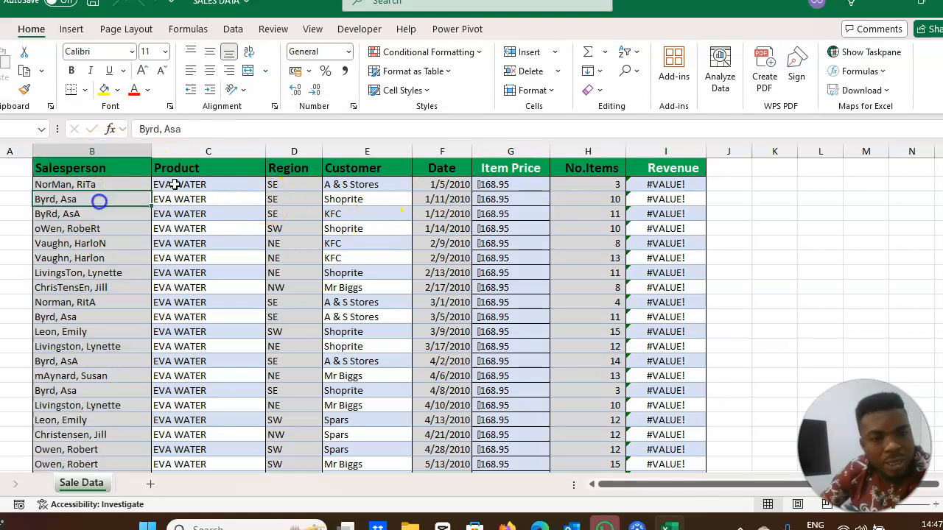
# Insert a blank helper column between the Salesperson and Product columns
pyautogui.click(221, 151)
pyautogui.rightClick(221, 151)
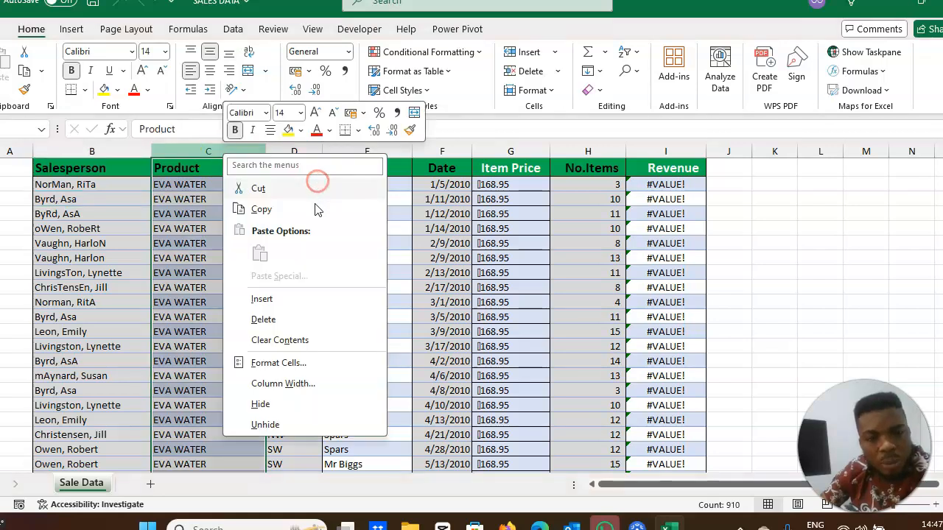
pyautogui.click(262, 299)
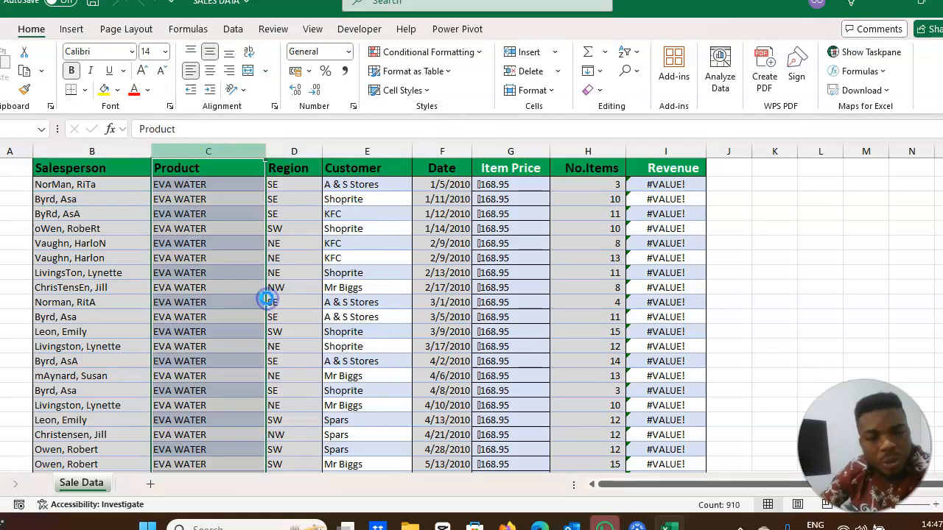
# Enter =PROPER(B2) in cell C2 and fill the formula down the helper column for all data rows
pyautogui.click(216, 185)
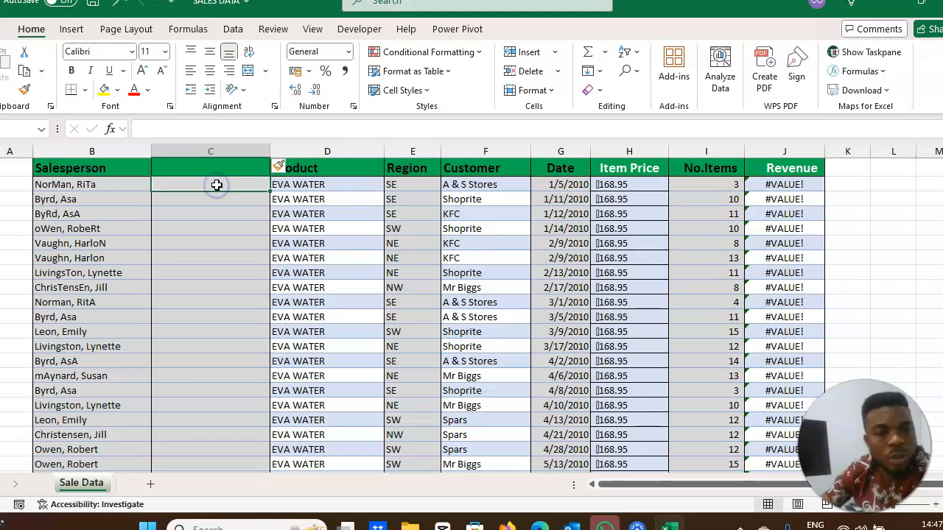
pyautogui.write('=prop')
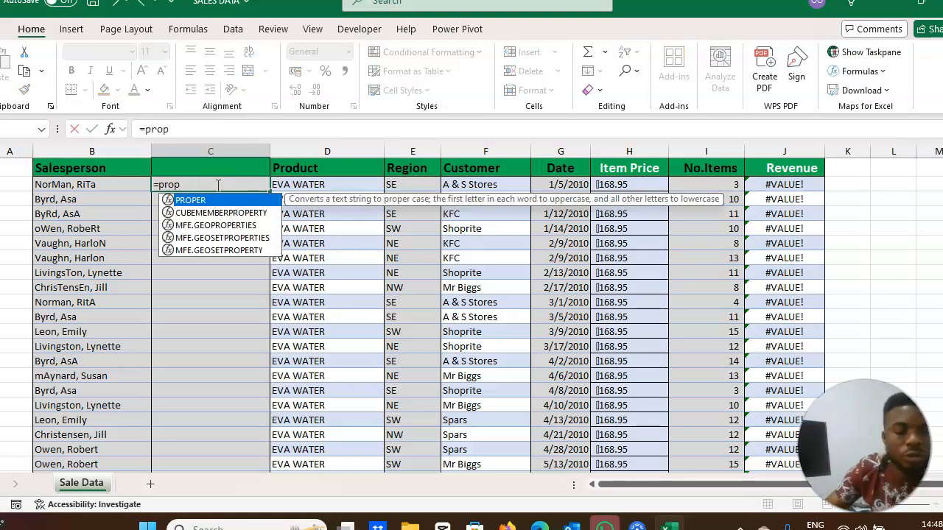
pyautogui.press('Tab')
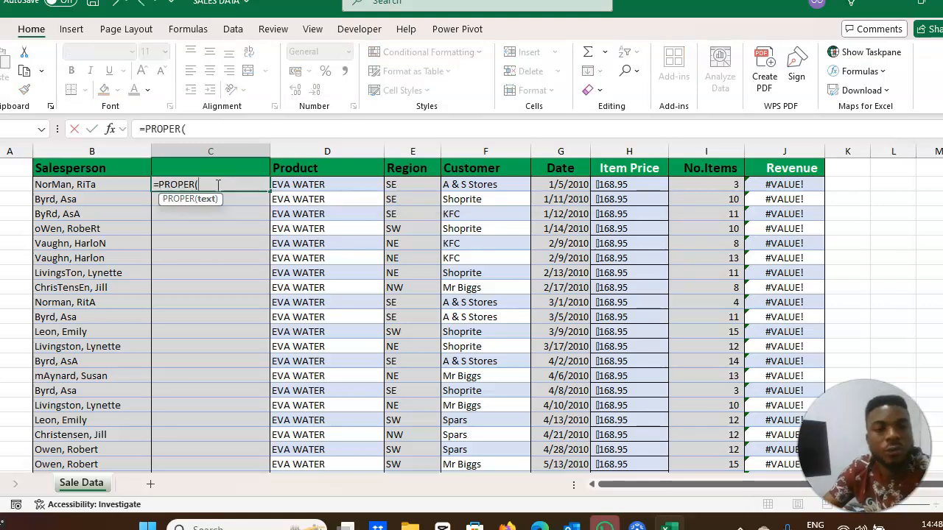
pyautogui.click(68, 186)
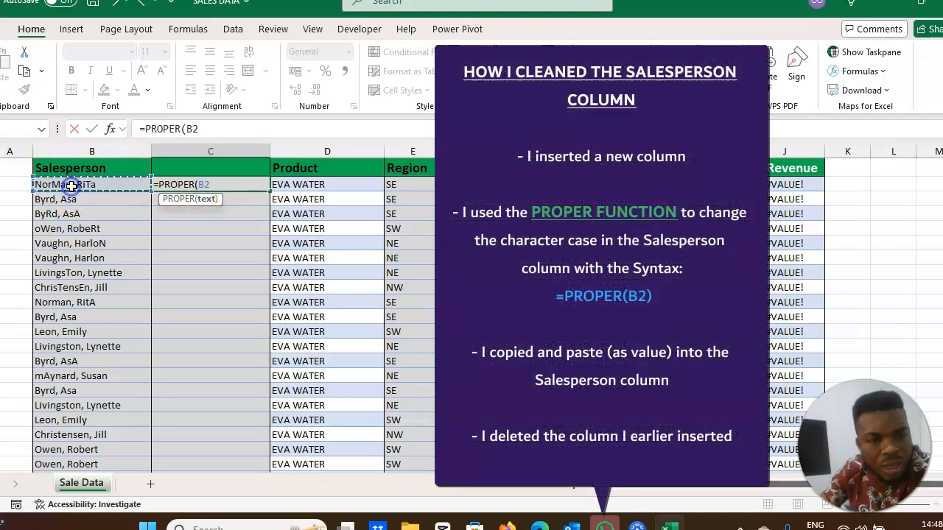
pyautogui.press('Tab')
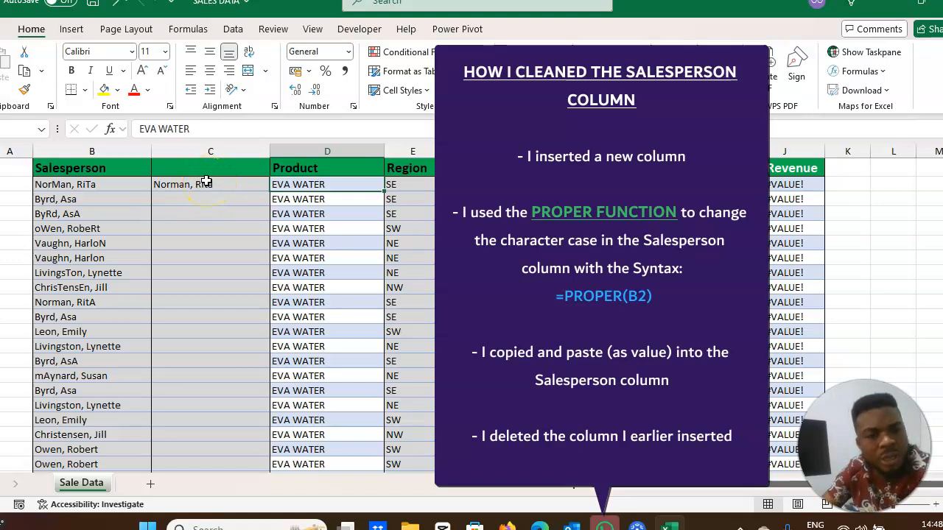
pyautogui.click(255, 185)
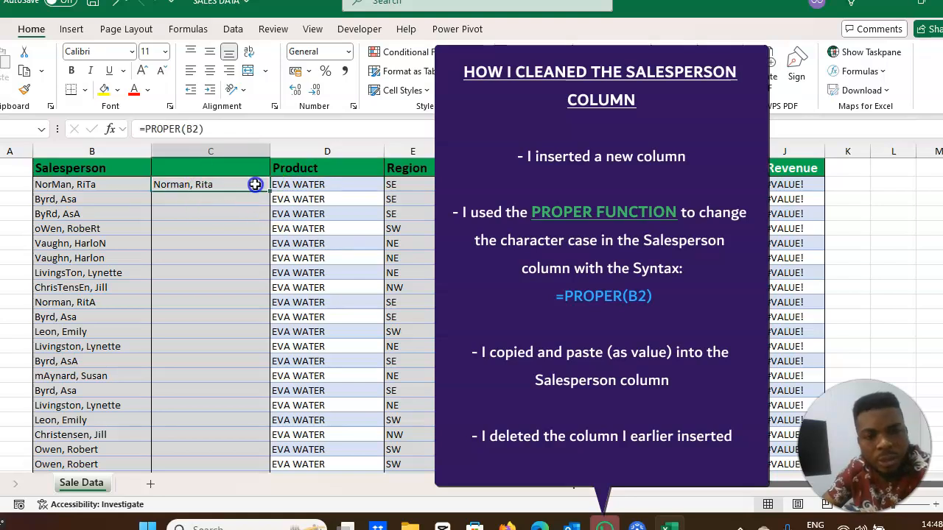
pyautogui.doubleClick(270, 192)
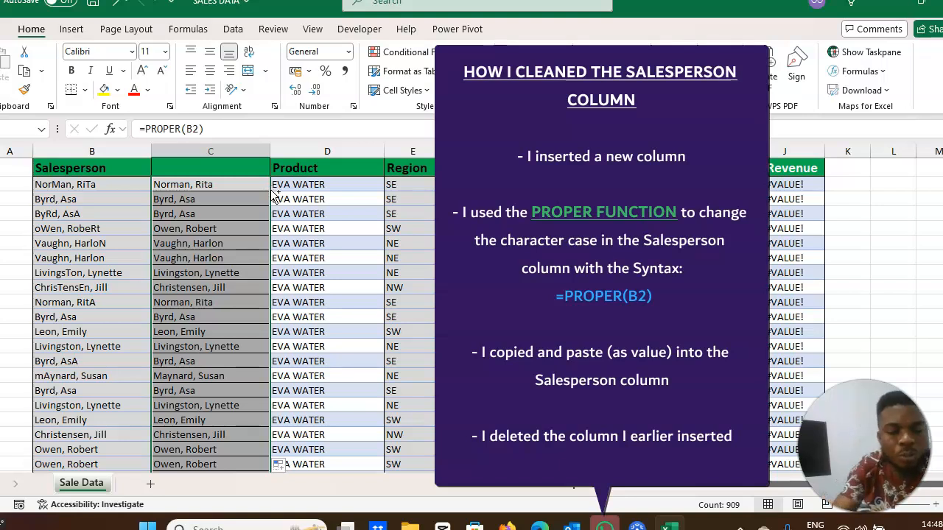
# Paste the proper-case names as values over the Salesperson entries and delete helper column C
pyautogui.hotkey('ctrl', 'c')
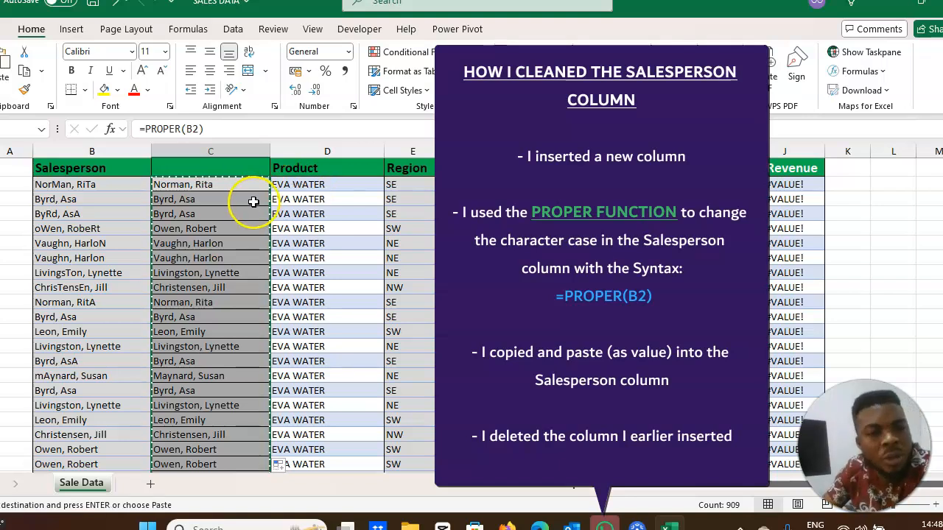
pyautogui.rightClick(87, 188)
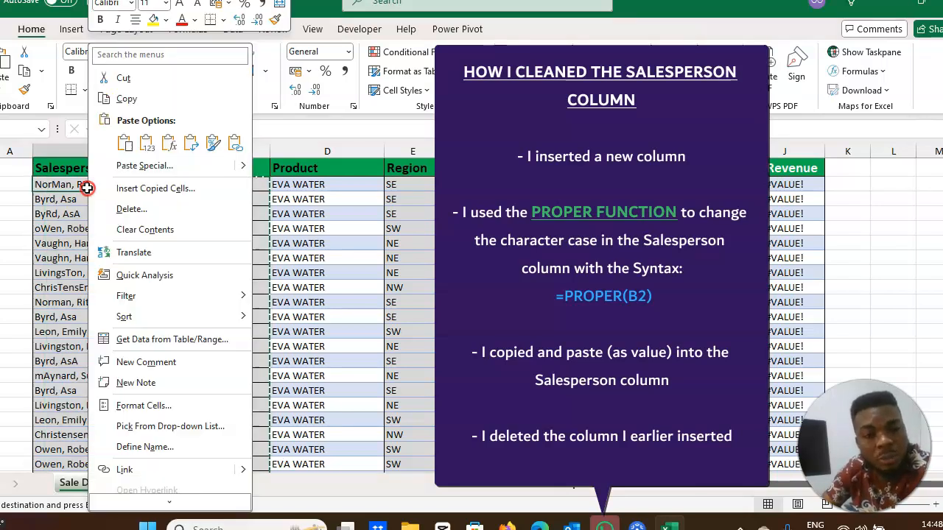
pyautogui.click(147, 150)
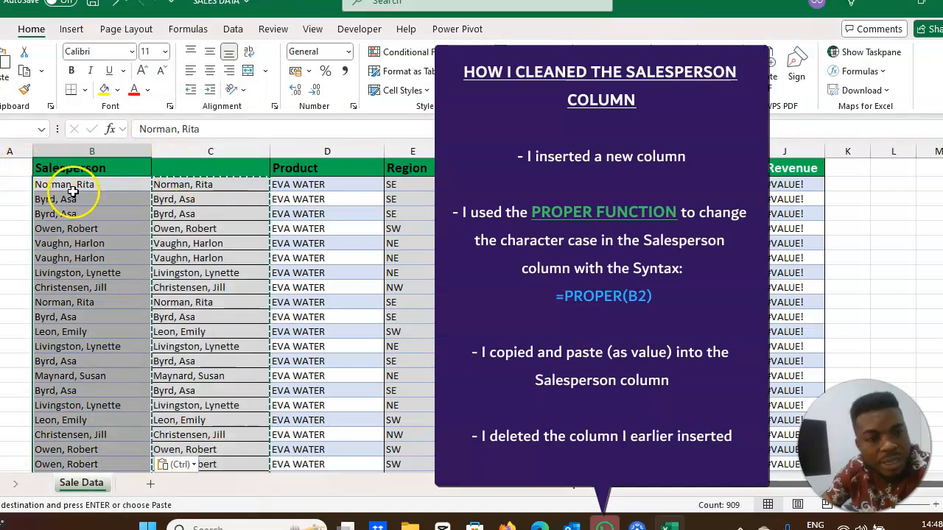
pyautogui.click(198, 146)
pyautogui.rightClick(199, 145)
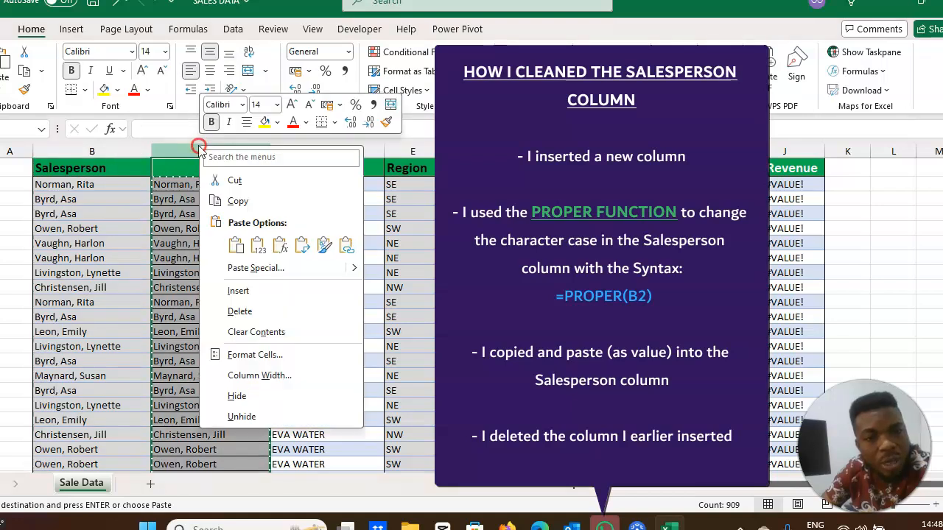
pyautogui.click(257, 310)
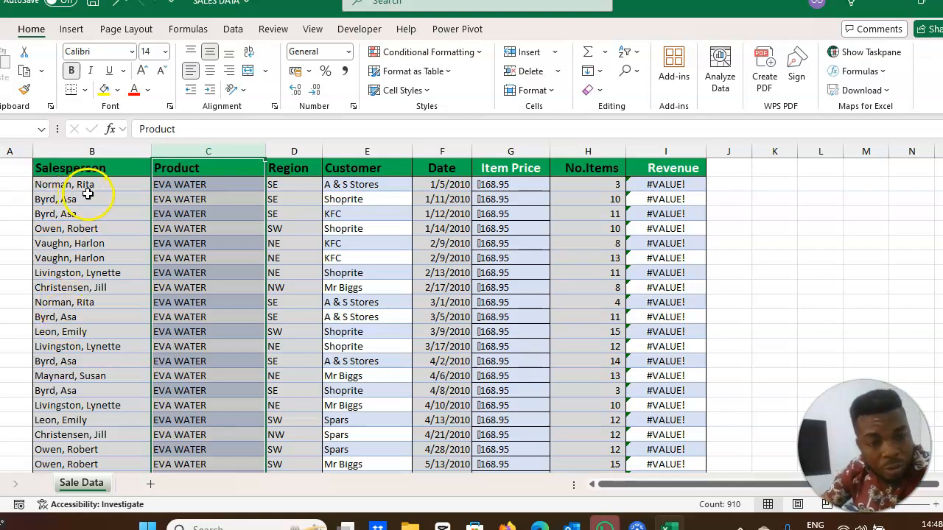
# Insert a blank helper column between the Item Price and No.Items columns
pyautogui.click(587, 152)
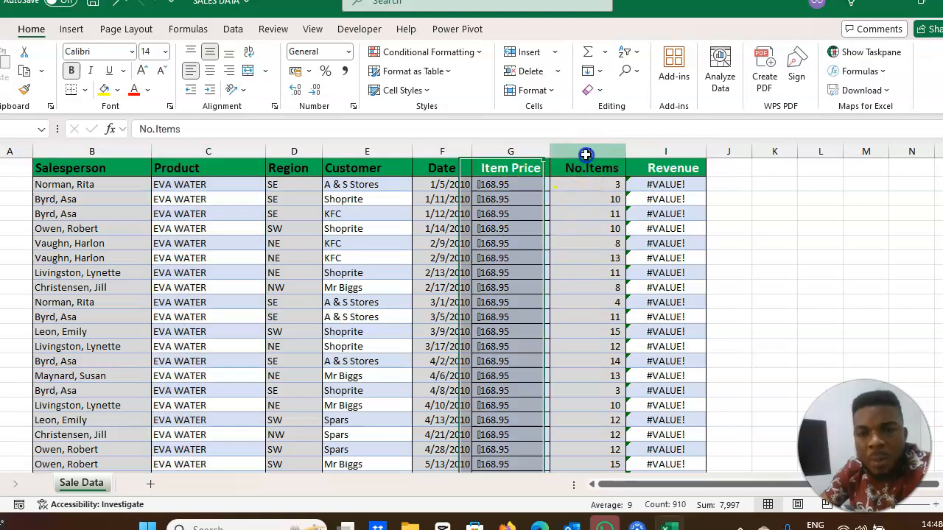
pyautogui.rightClick(587, 152)
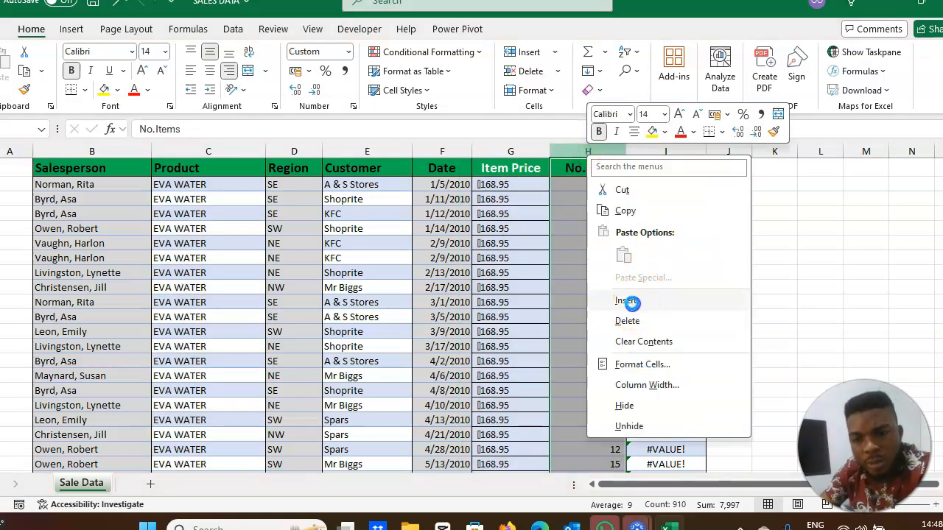
pyautogui.click(630, 301)
# Enter =VALUE(CLEAN(G2)) in cell H2 to strip the nonprintable character and convert the item price to a number
pyautogui.click(587, 184)
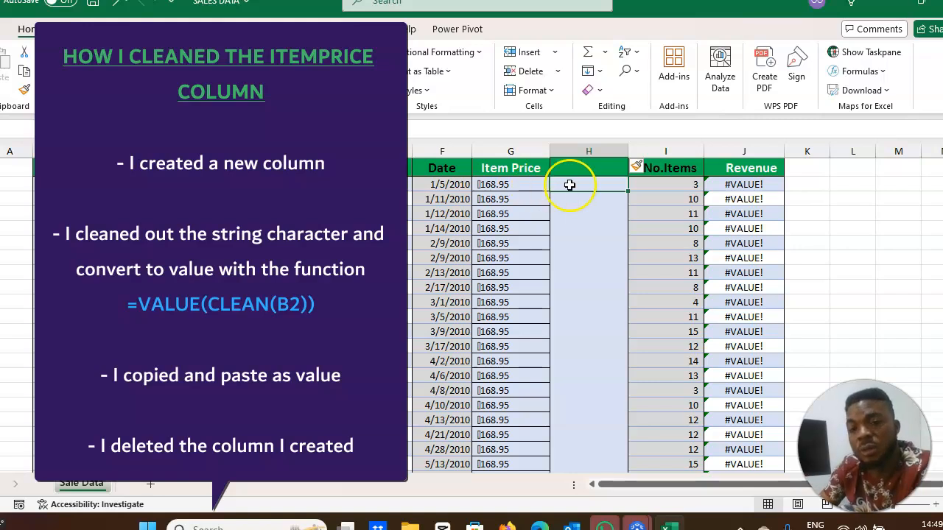
pyautogui.write('=')
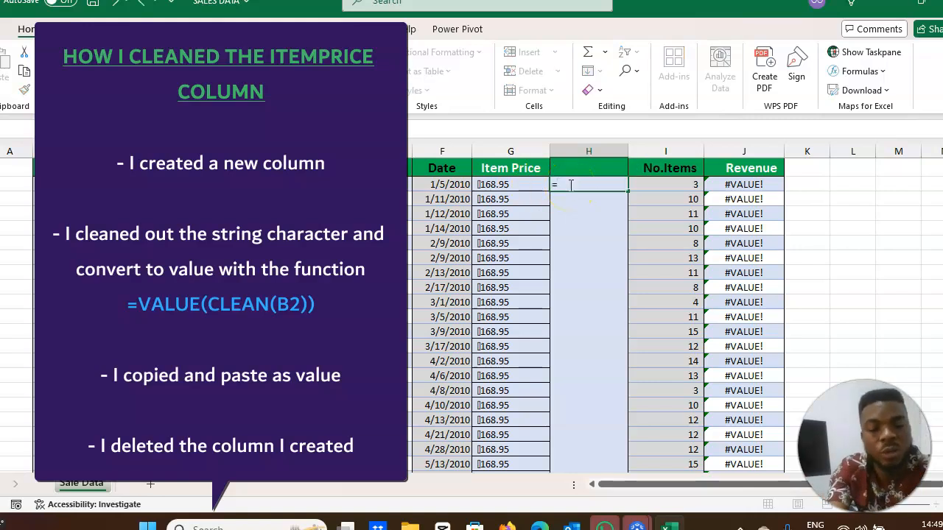
pyautogui.write('val')
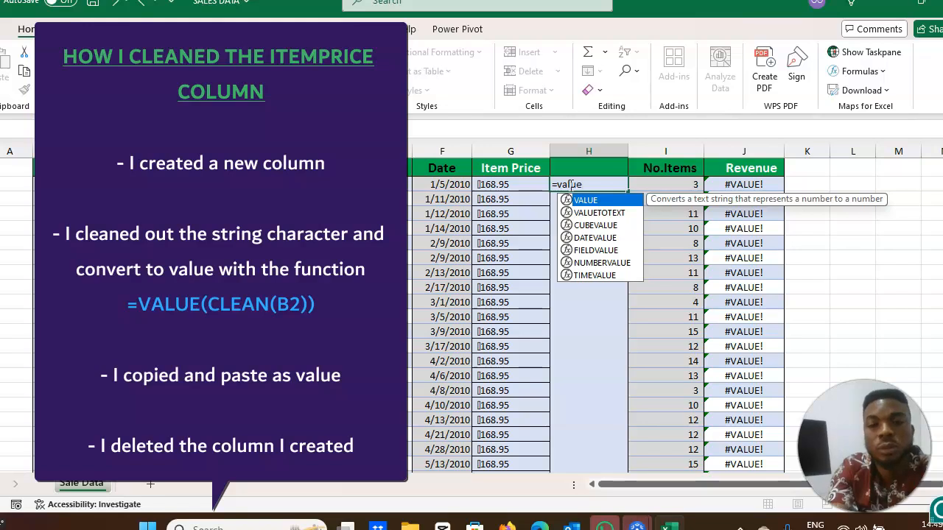
pyautogui.write('ue')
pyautogui.press('Tab')
pyautogui.write('clea')
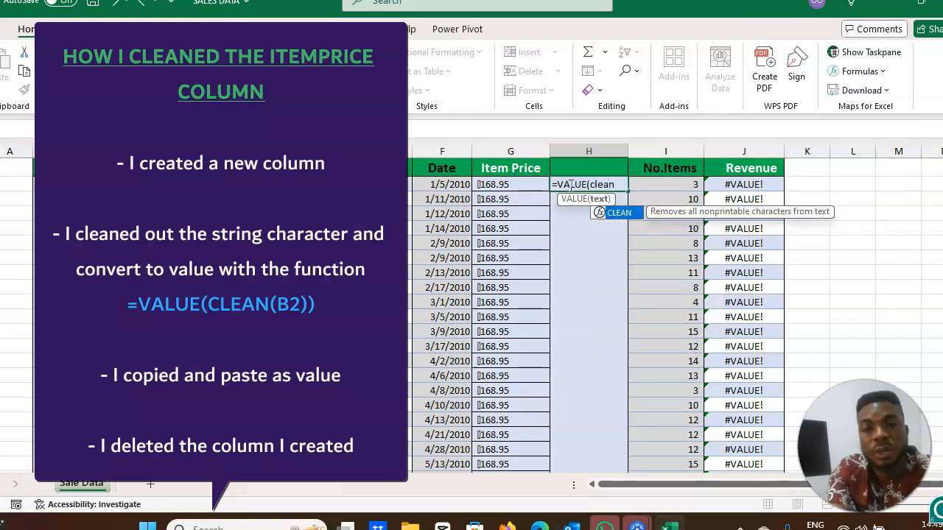
pyautogui.write('n')
pyautogui.press('Tab')
pyautogui.click(515, 185)
pyautogui.write('))')
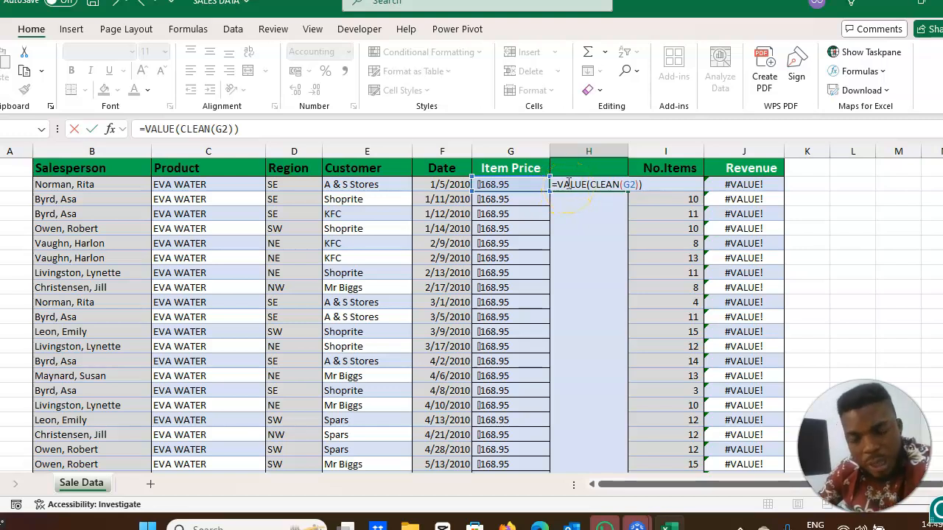
pyautogui.press('Tab')
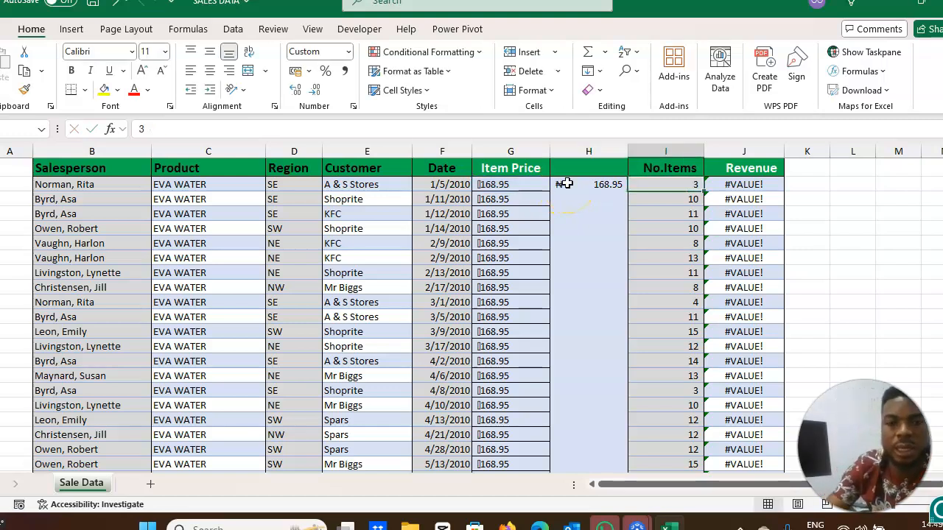
# Fill the formula in H2 down the helper column for all data rows
pyautogui.click(608, 184)
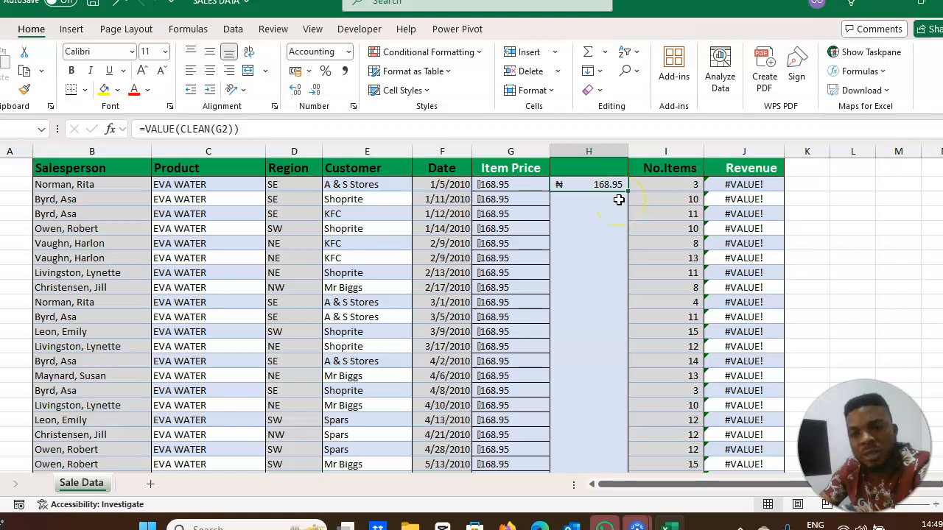
pyautogui.moveTo(627, 192); pyautogui.dragTo(628, 192)
pyautogui.doubleClick(628, 191)
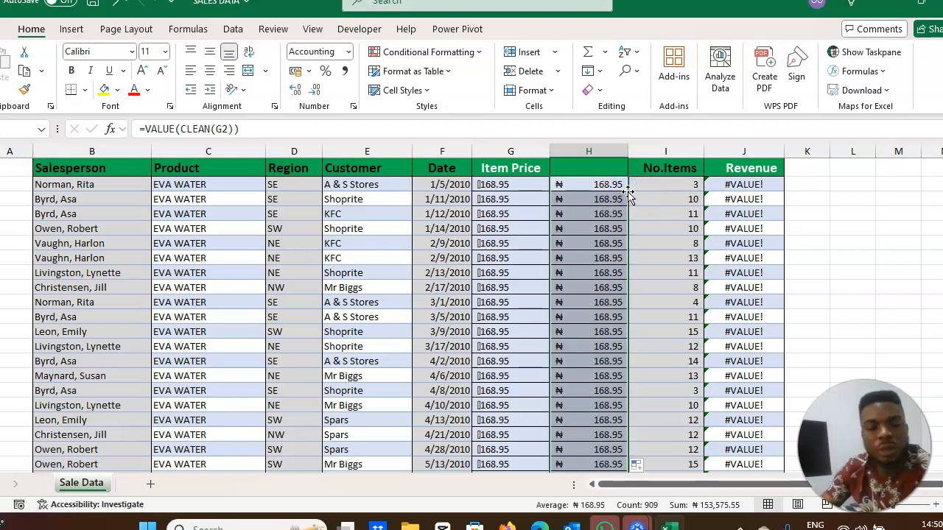
# Paste the cleaned prices as values over the Item Price entries and delete helper column H
pyautogui.hotkey('ctrl', 'c')
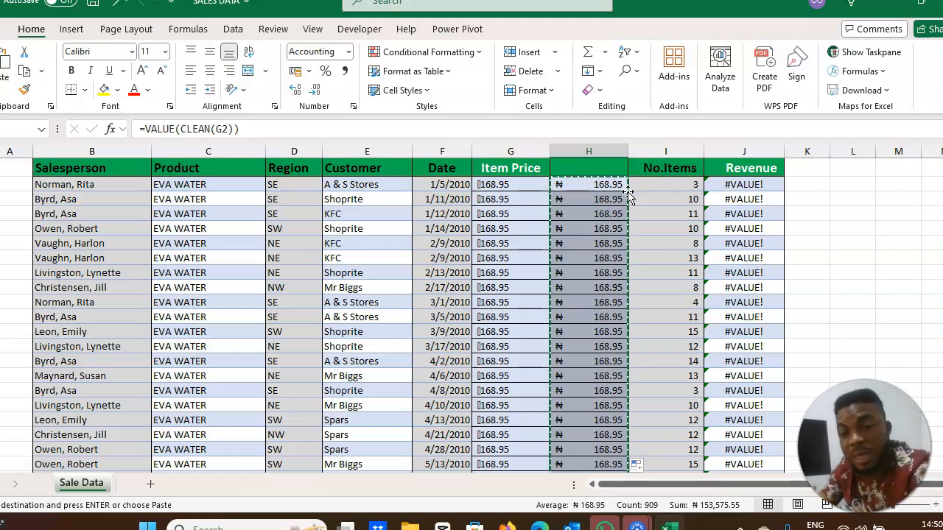
pyautogui.rightClick(532, 192)
pyautogui.click(592, 151)
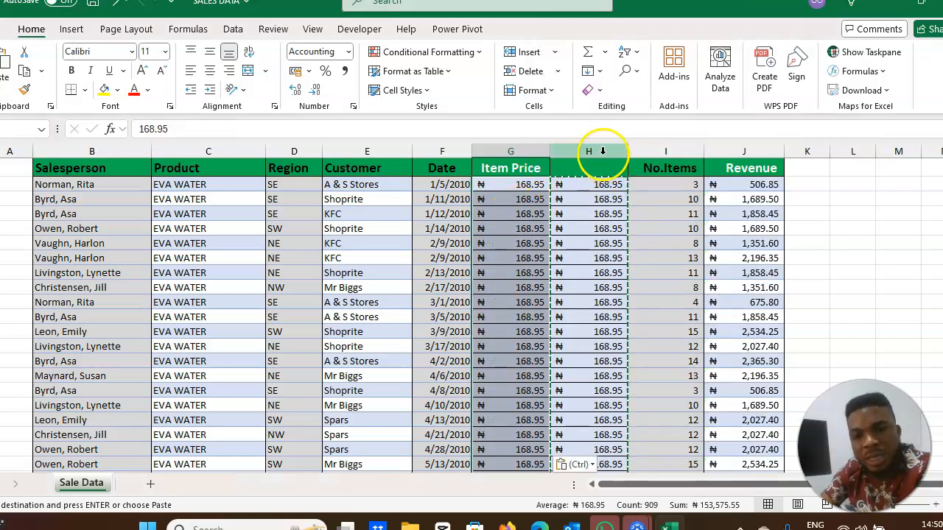
pyautogui.click(603, 150)
pyautogui.rightClick(602, 150)
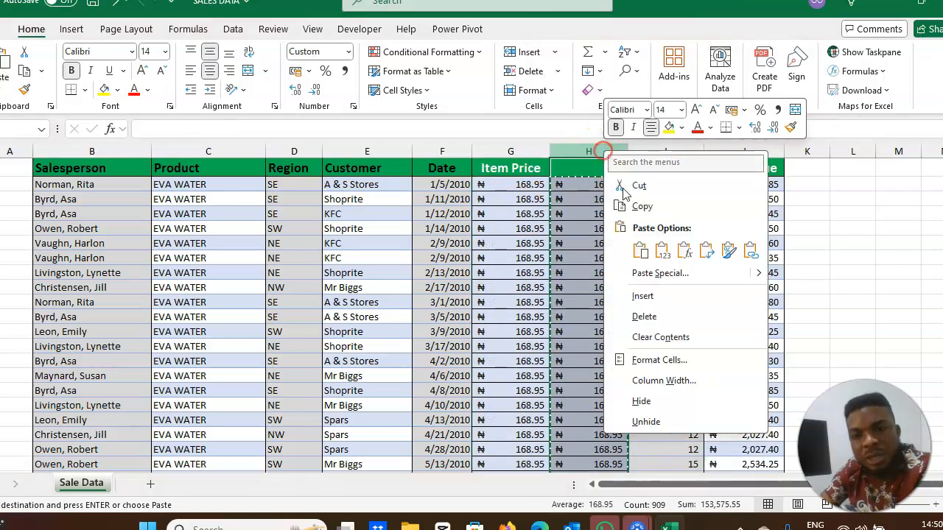
pyautogui.click(648, 319)
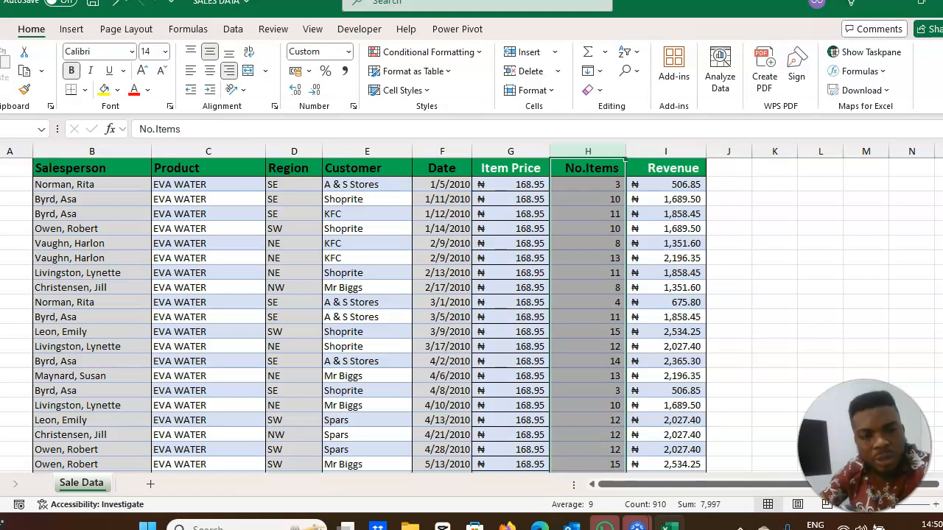
pyautogui.click(65, 199)
pyautogui.click(73, 214)
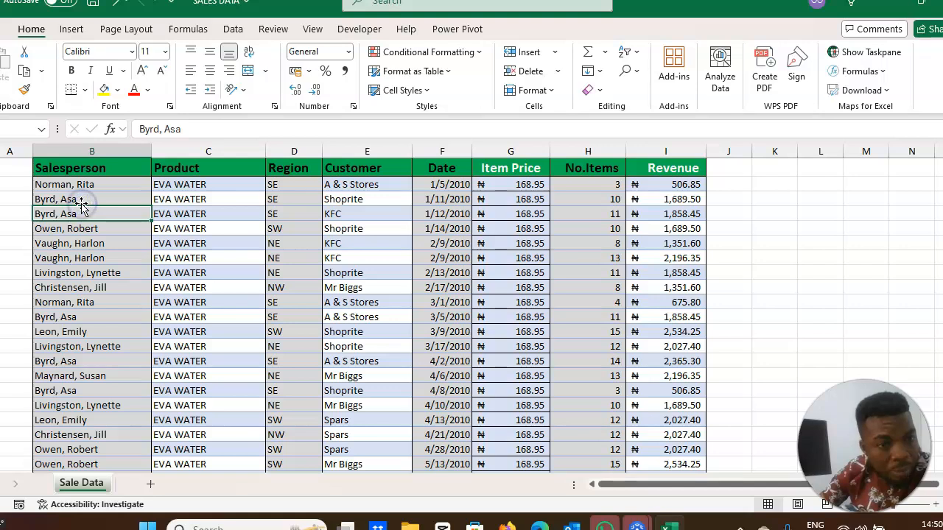
pyautogui.click(82, 209)
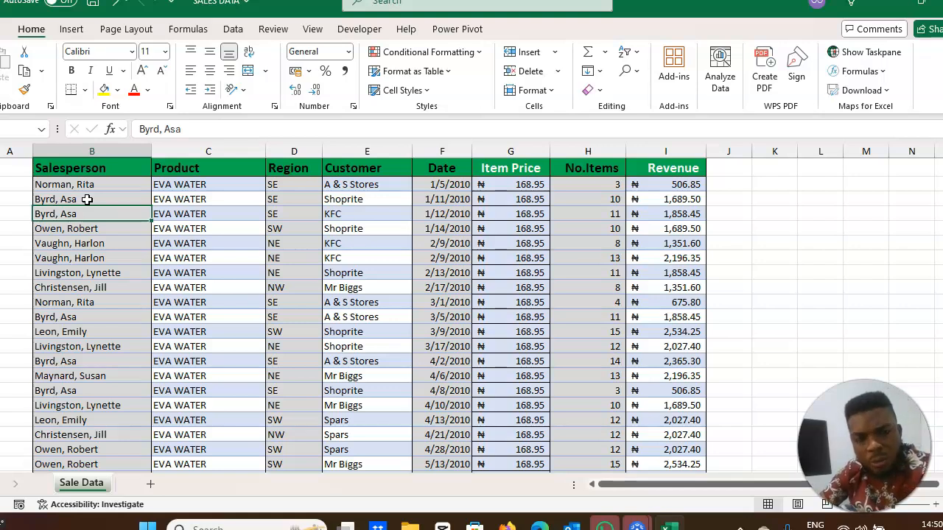
# Examine the sales record in row 3 field by field, from Salesperson through Revenue
pyautogui.click(77, 199)
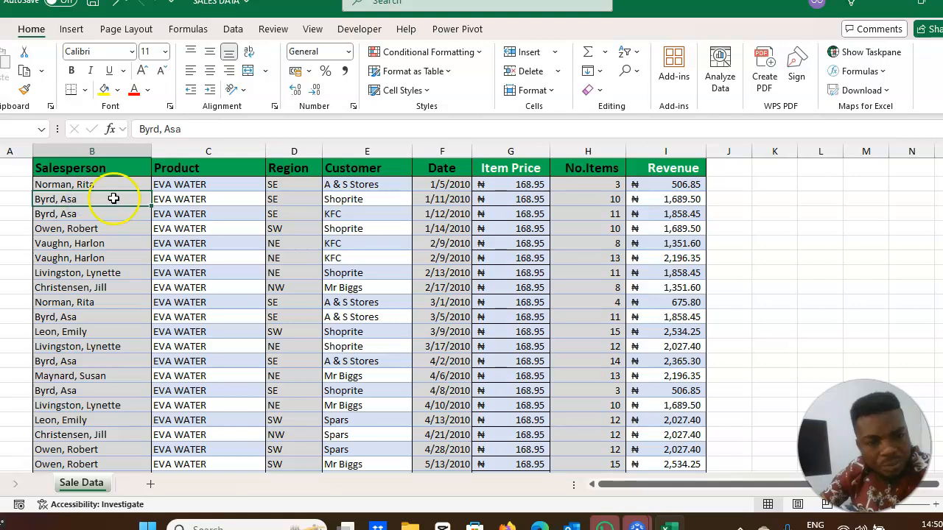
pyautogui.click(180, 198)
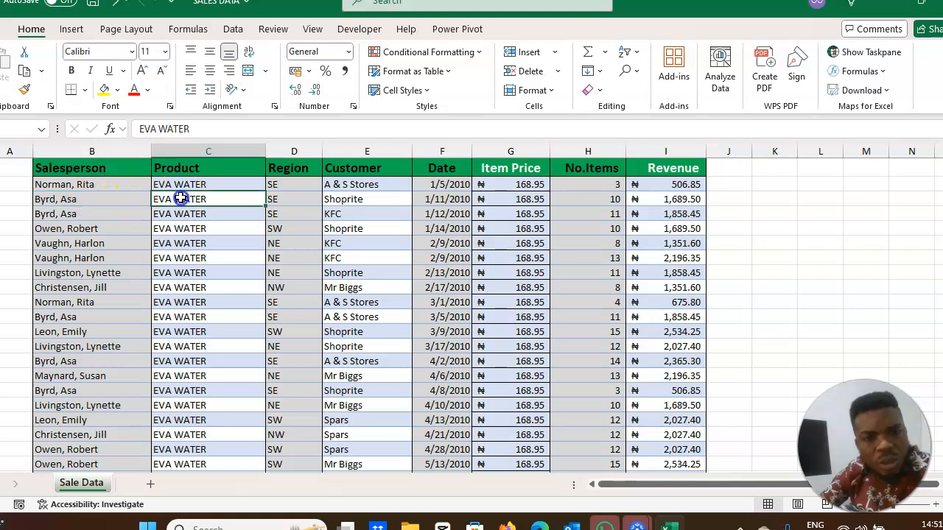
pyautogui.click(296, 197)
pyautogui.click(350, 201)
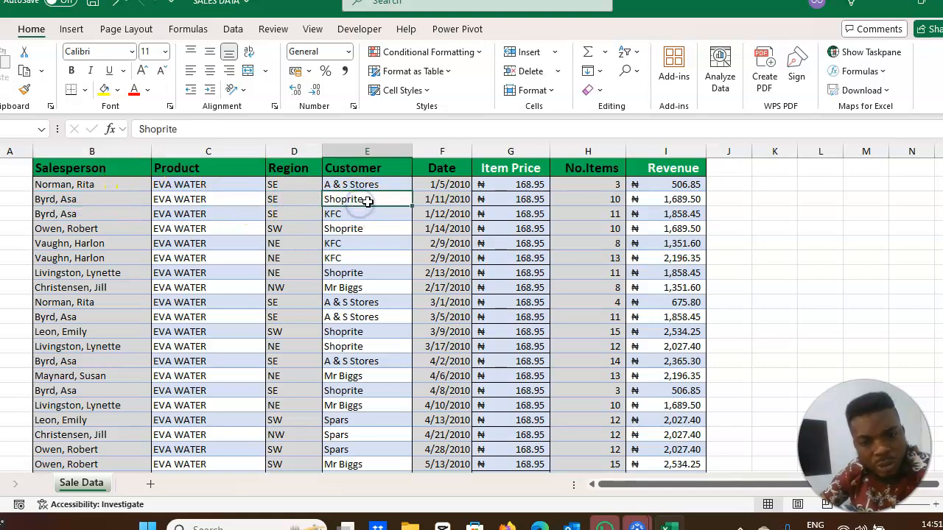
pyautogui.click(451, 204)
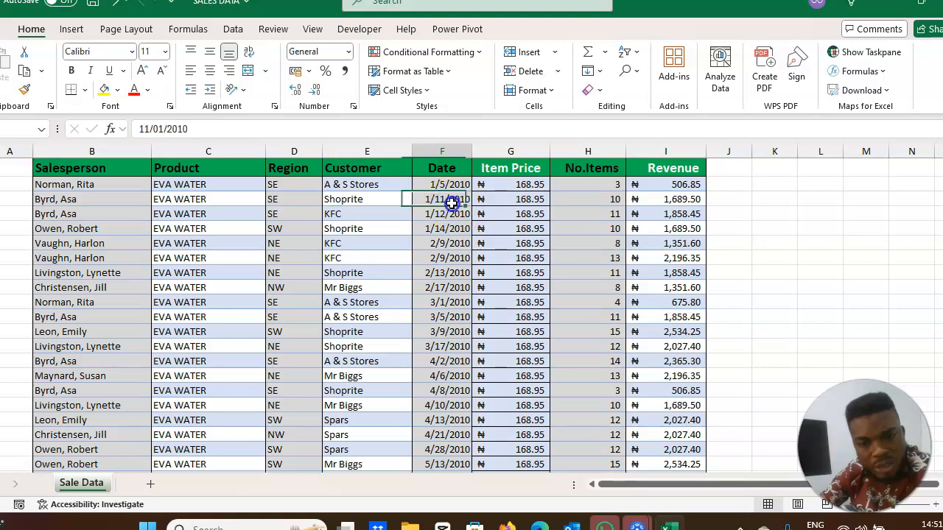
pyautogui.click(511, 200)
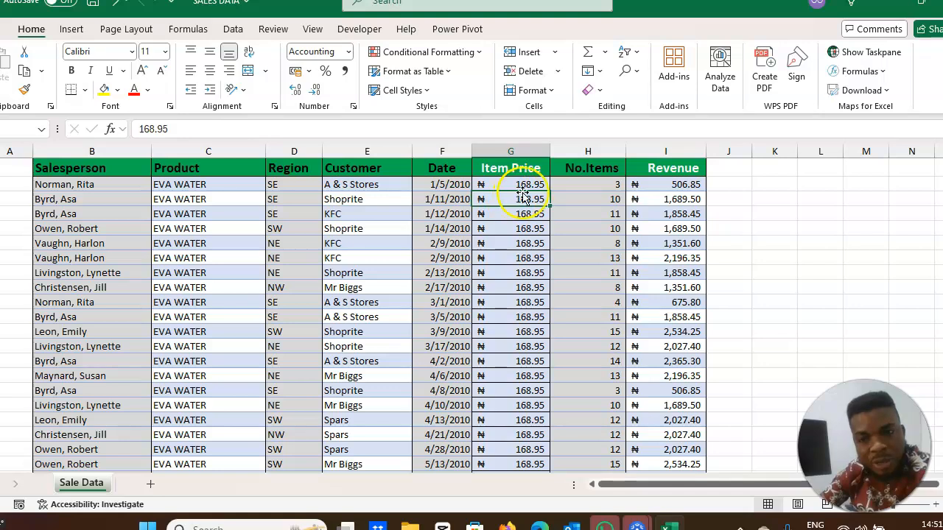
pyautogui.click(583, 199)
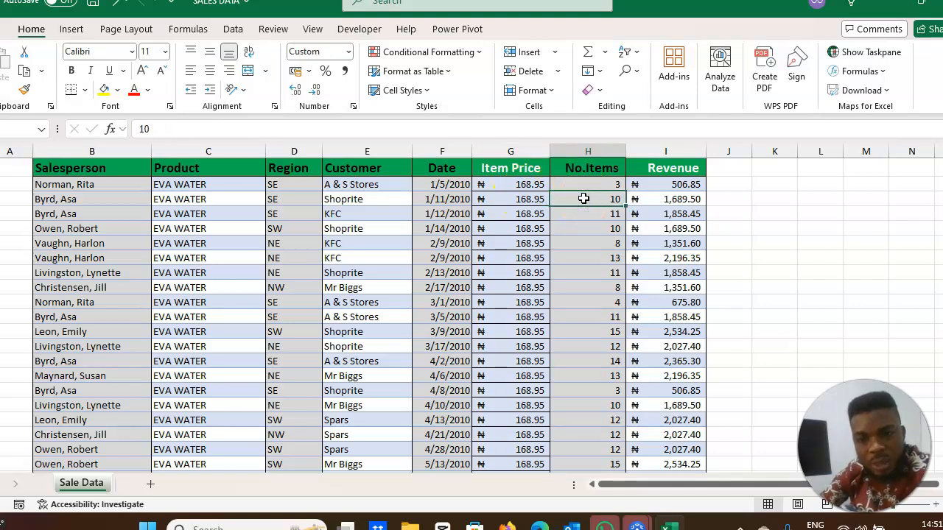
pyautogui.click(652, 193)
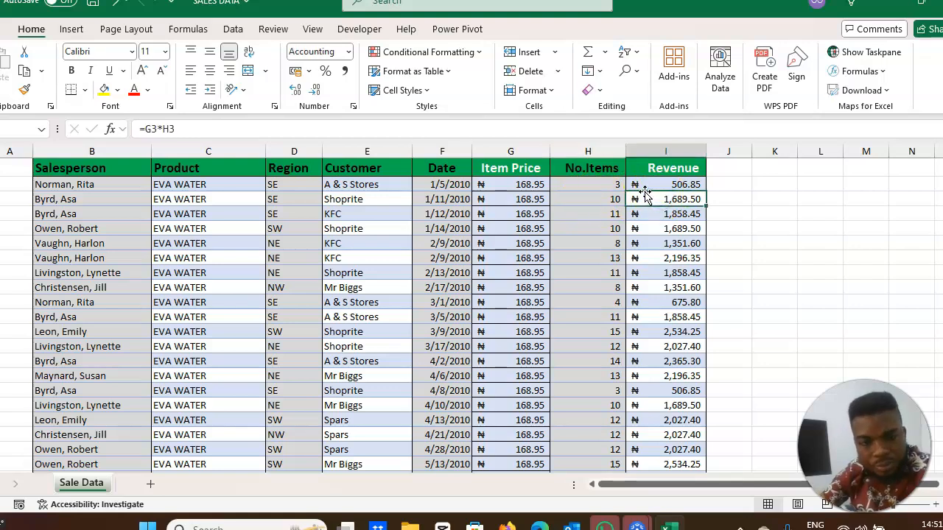
# Examine the sales records in rows 4 and 14 field by field, comparing row 4's customer and item count with row 3
pyautogui.click(96, 215)
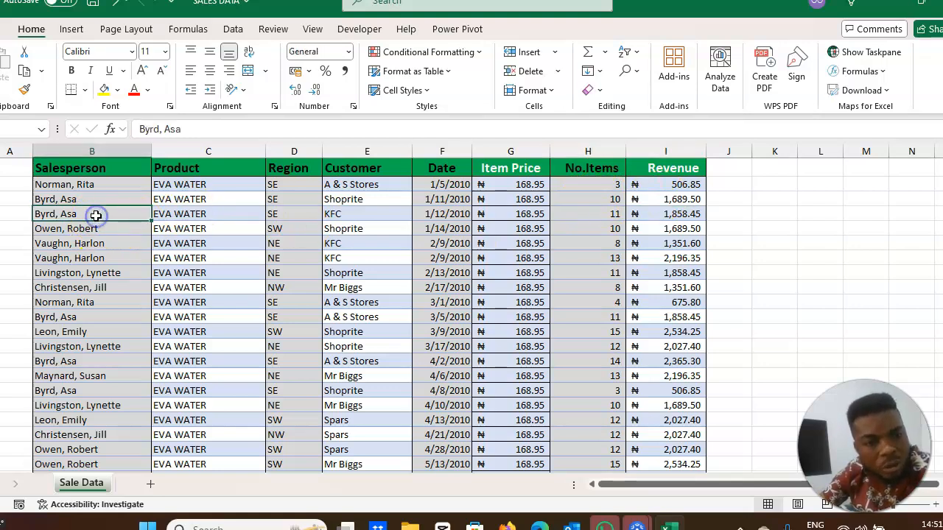
pyautogui.click(221, 212)
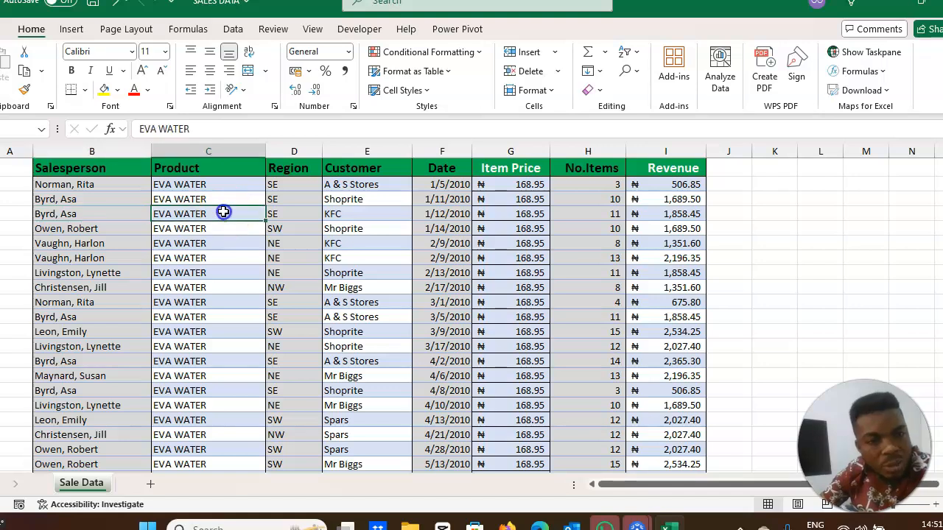
pyautogui.click(285, 213)
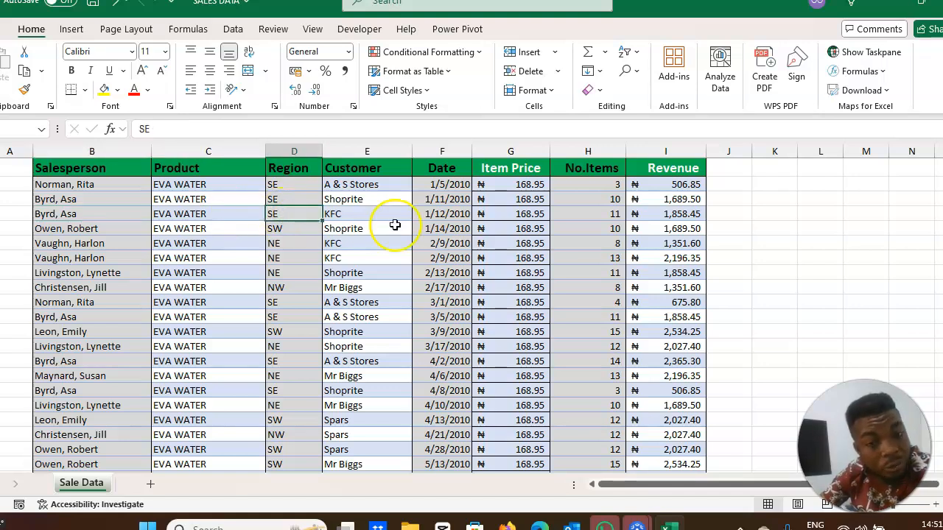
pyautogui.click(348, 219)
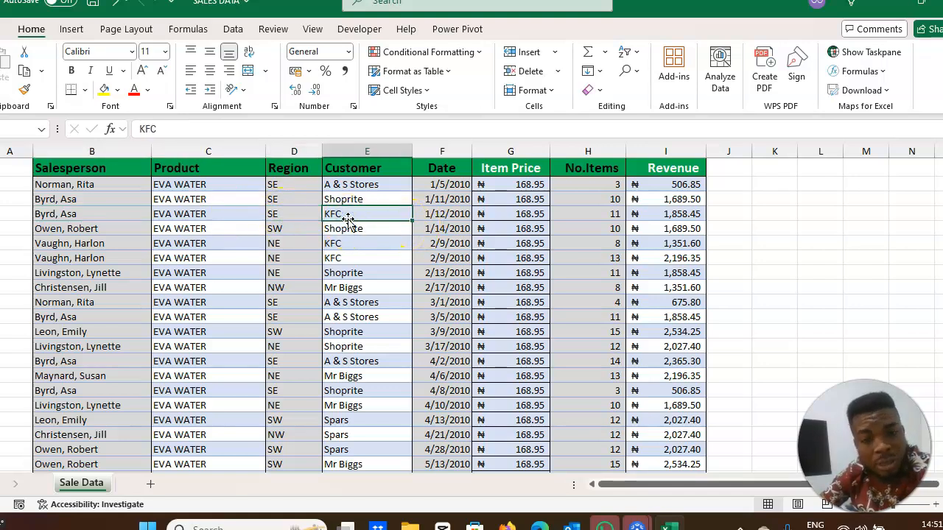
pyautogui.click(352, 197)
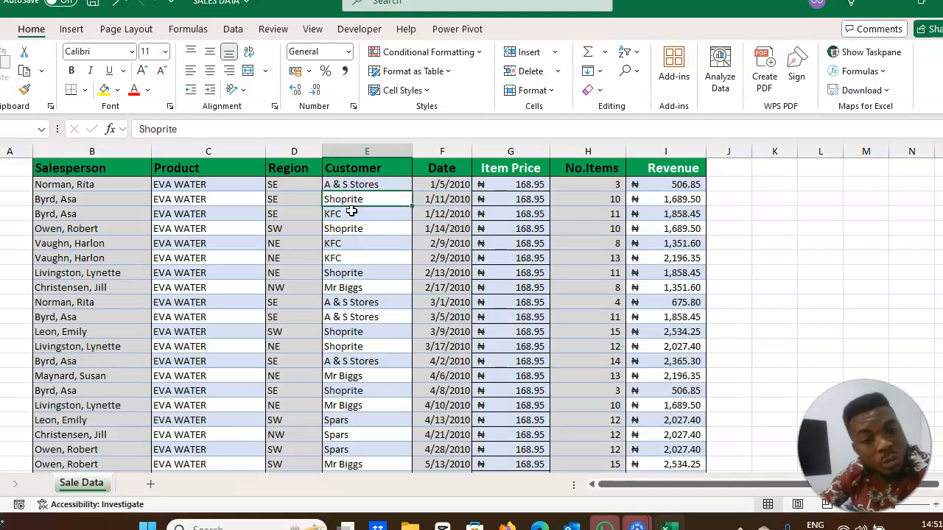
pyautogui.click(352, 215)
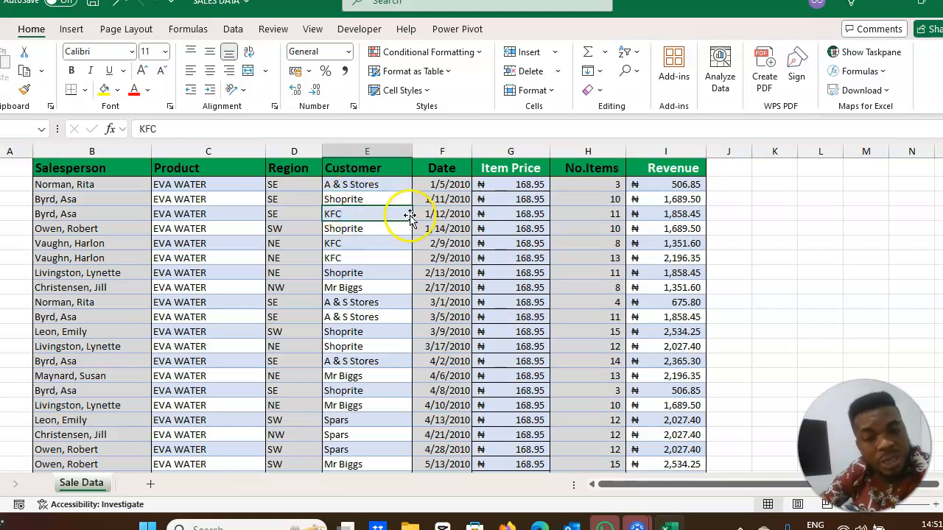
pyautogui.click(440, 215)
pyautogui.click(499, 214)
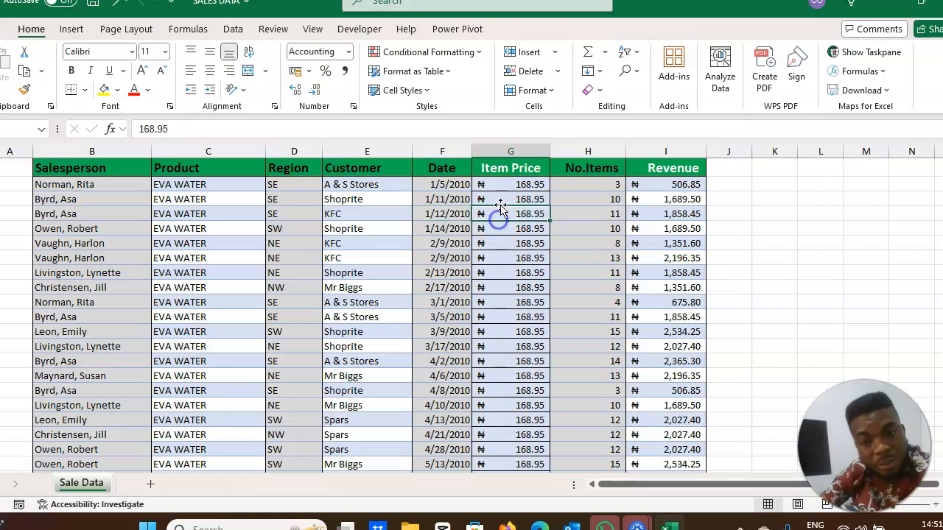
pyautogui.click(610, 216)
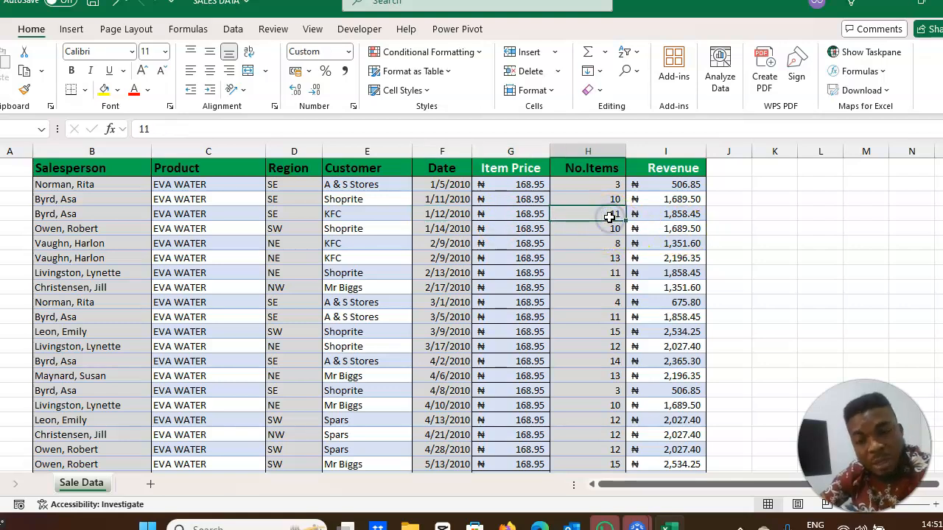
pyautogui.click(608, 202)
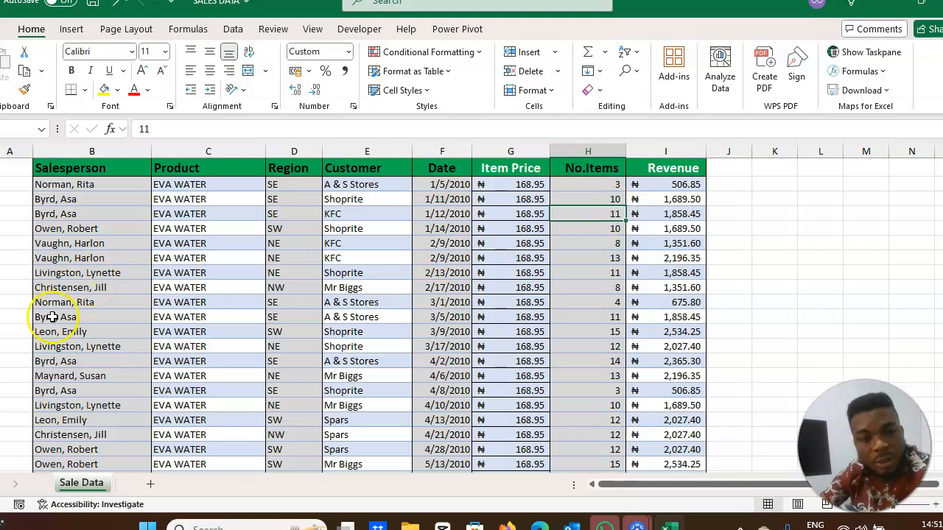
pyautogui.click(81, 362)
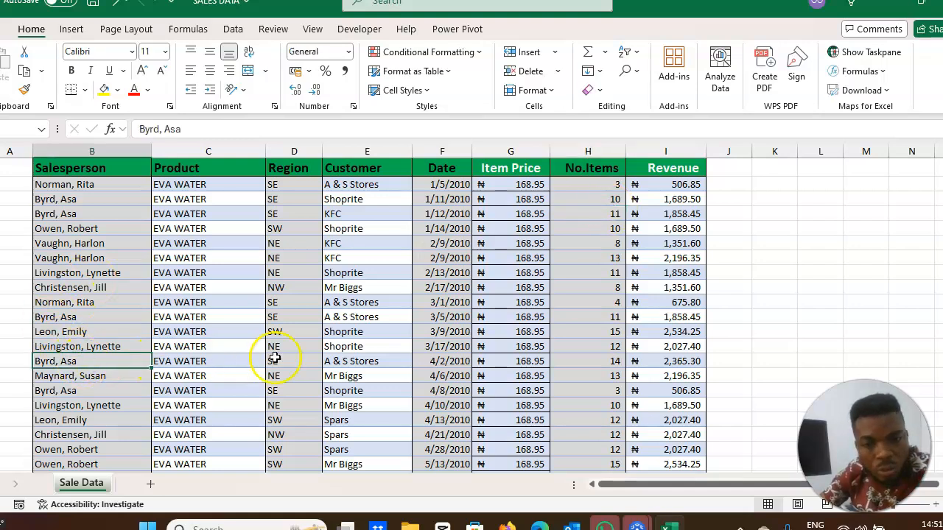
pyautogui.click(337, 360)
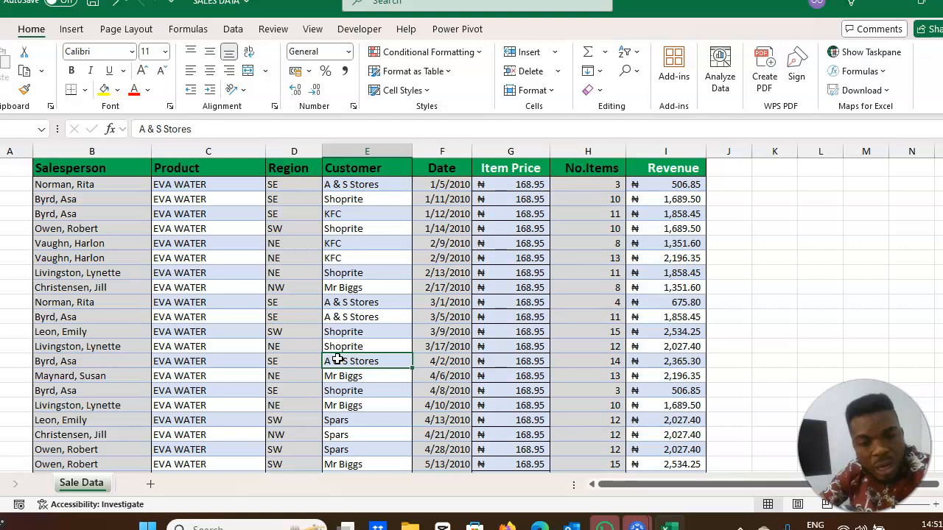
pyautogui.click(274, 358)
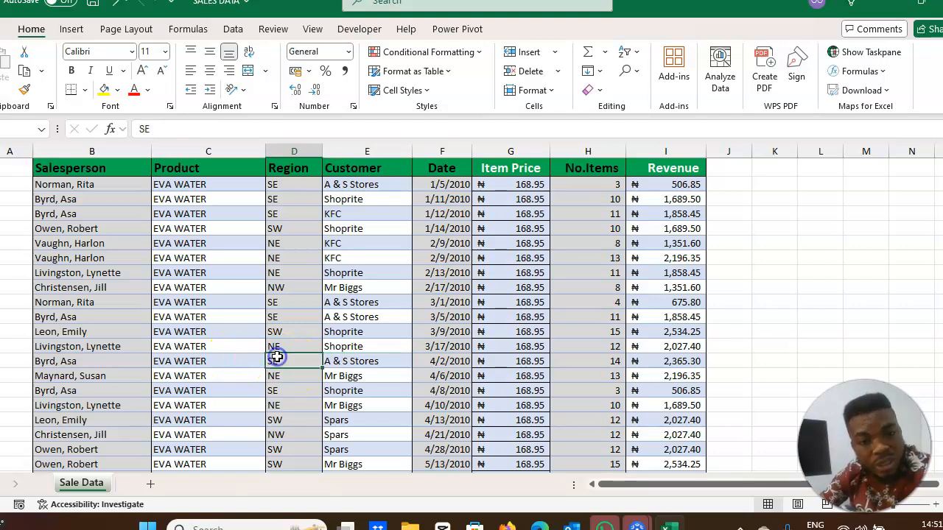
pyautogui.click(447, 360)
pyautogui.click(515, 364)
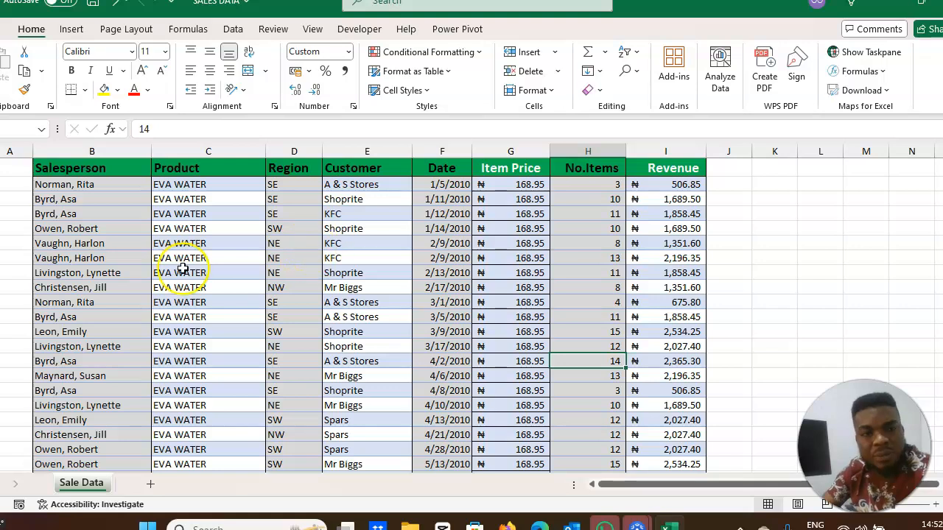
# Create a PivotTable on a new worksheet from the Sale Data range B1:I910
pyautogui.click(75, 33)
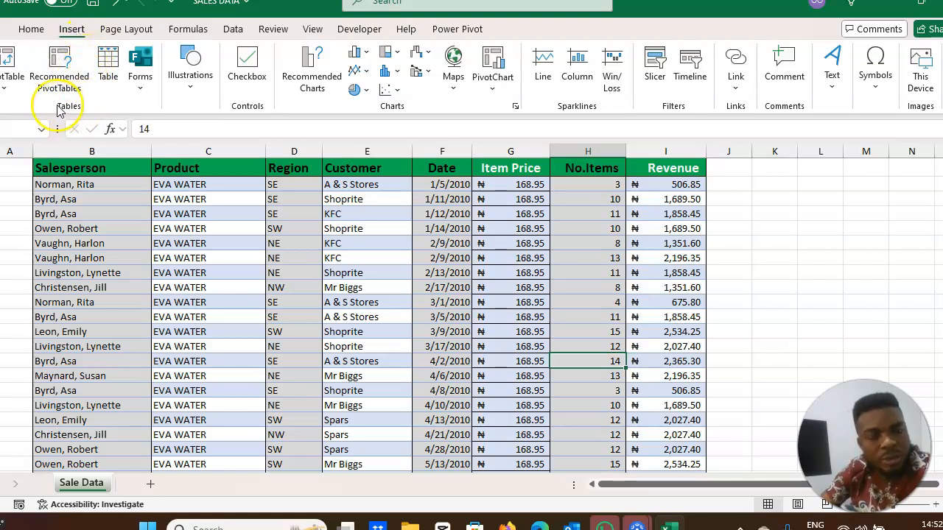
pyautogui.click(12, 58)
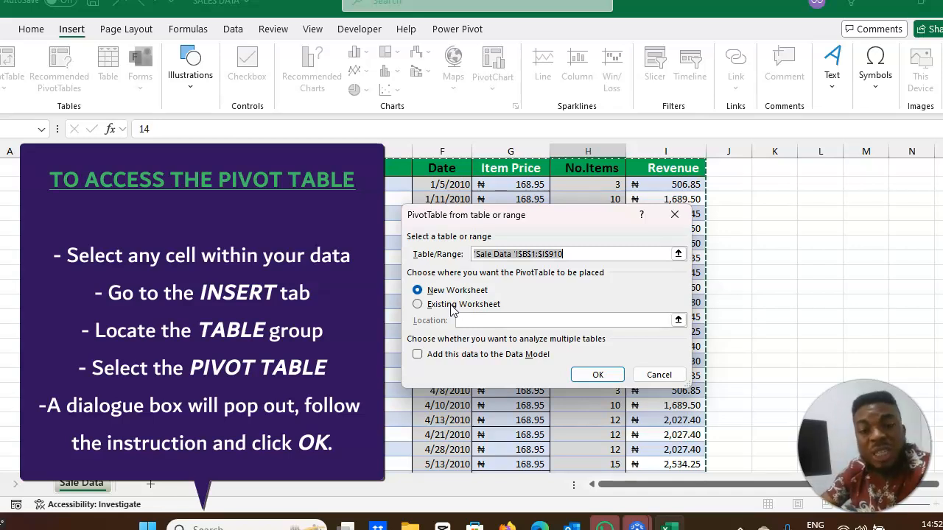
pyautogui.click(597, 375)
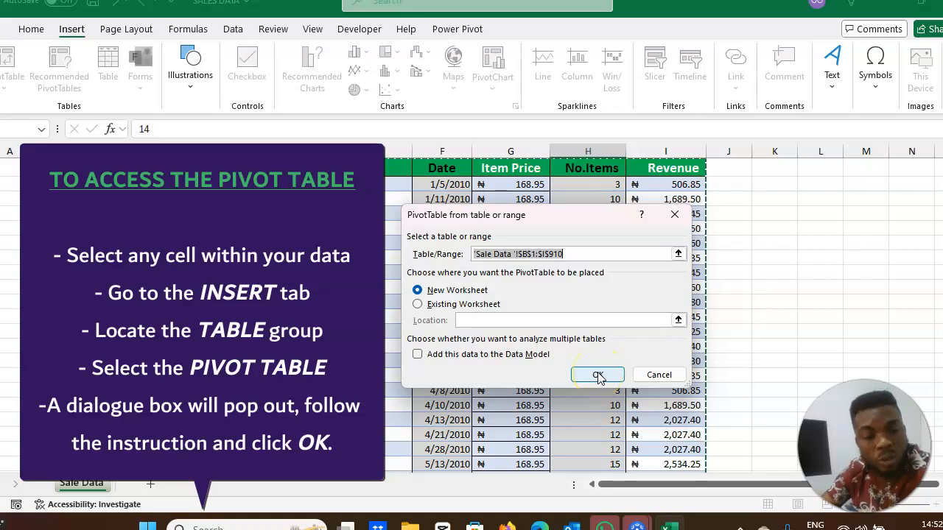
pyautogui.click(598, 375)
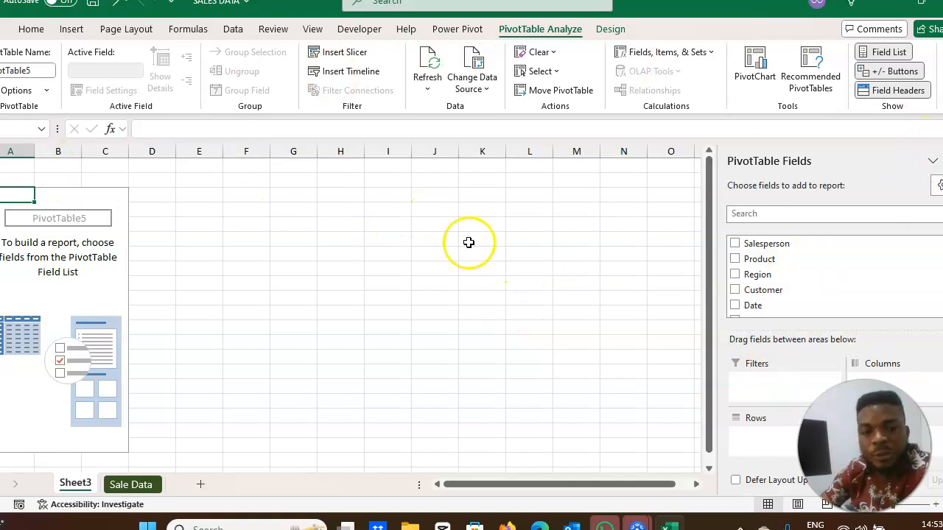
# Rename the new PivotTable worksheet as Summary
pyautogui.doubleClick(76, 483)
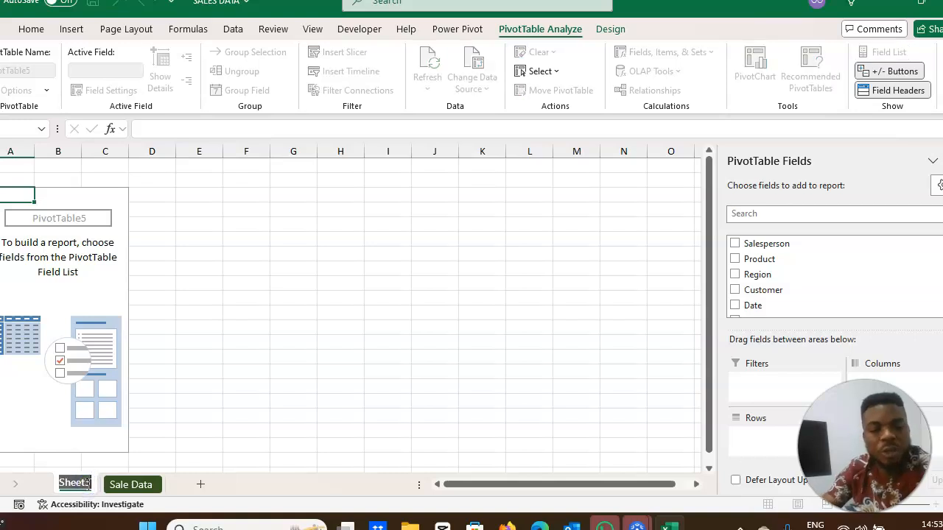
pyautogui.write('Summary')
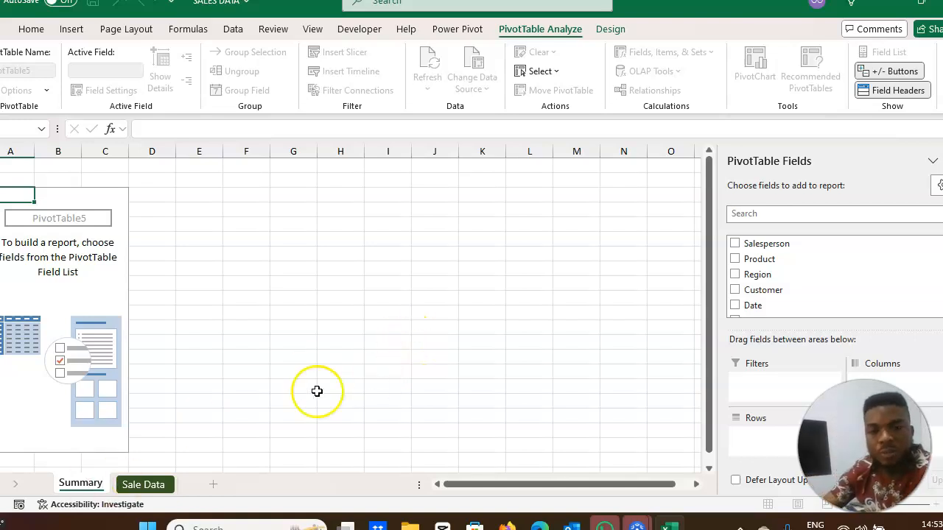
pyautogui.press('Return')
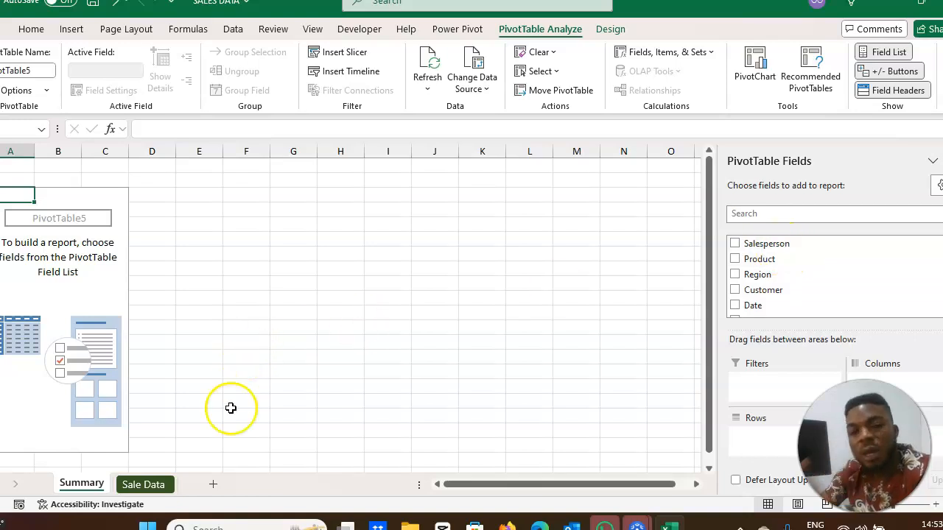
# Compare the column headers on the Sale Data sheet with the full PivotTable field list on the Summary sheet
pyautogui.click(166, 484)
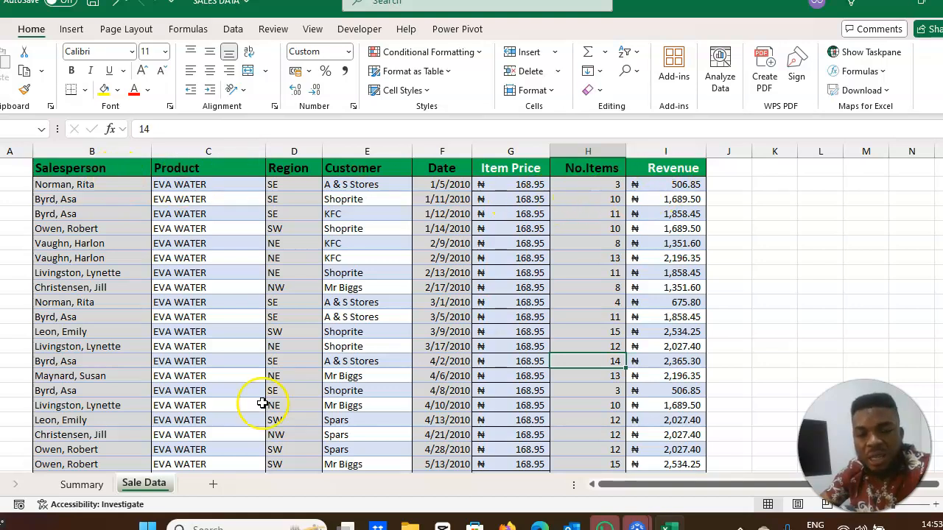
pyautogui.click(74, 483)
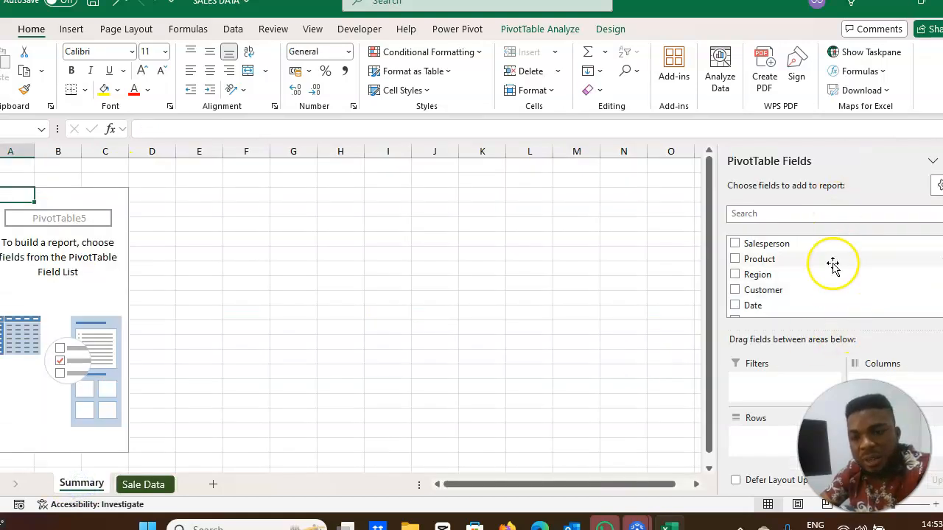
pyautogui.click(143, 485)
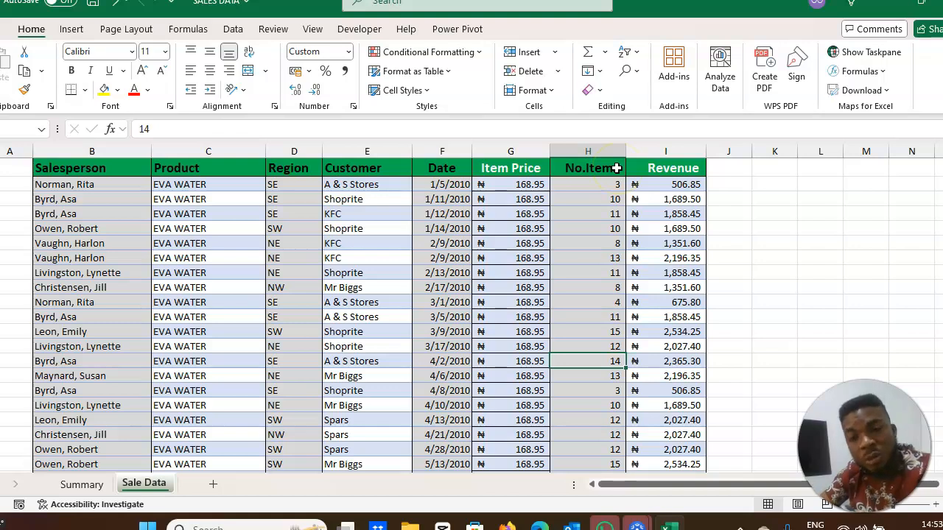
pyautogui.click(73, 486)
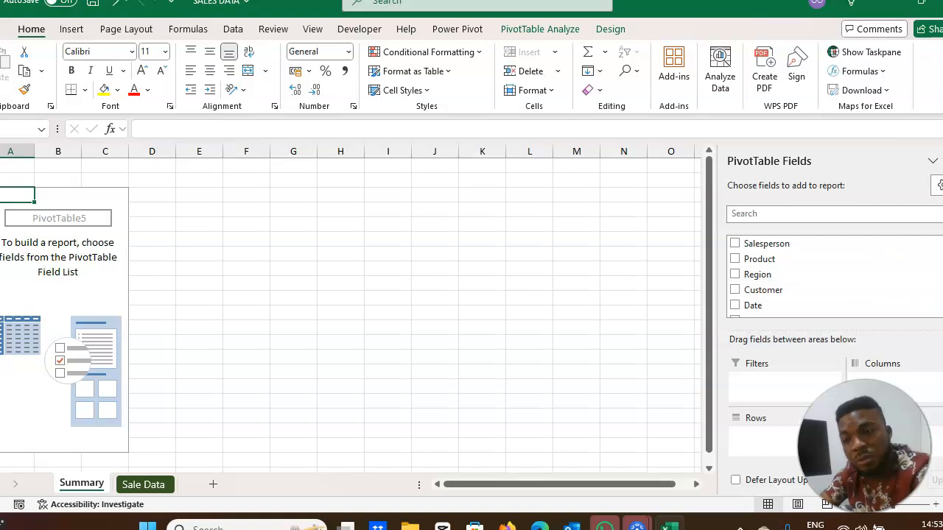
pyautogui.scroll(-3, 832, 276)
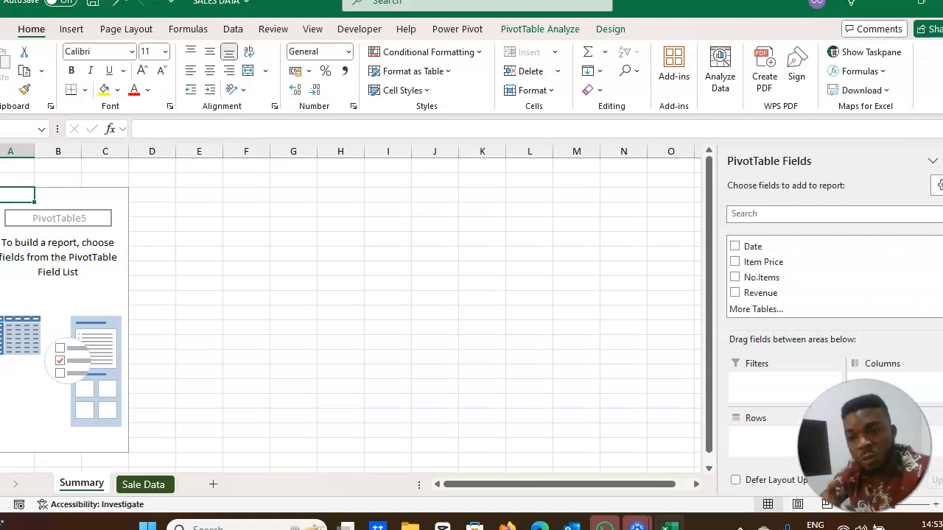
pyautogui.scroll(3, 833, 276)
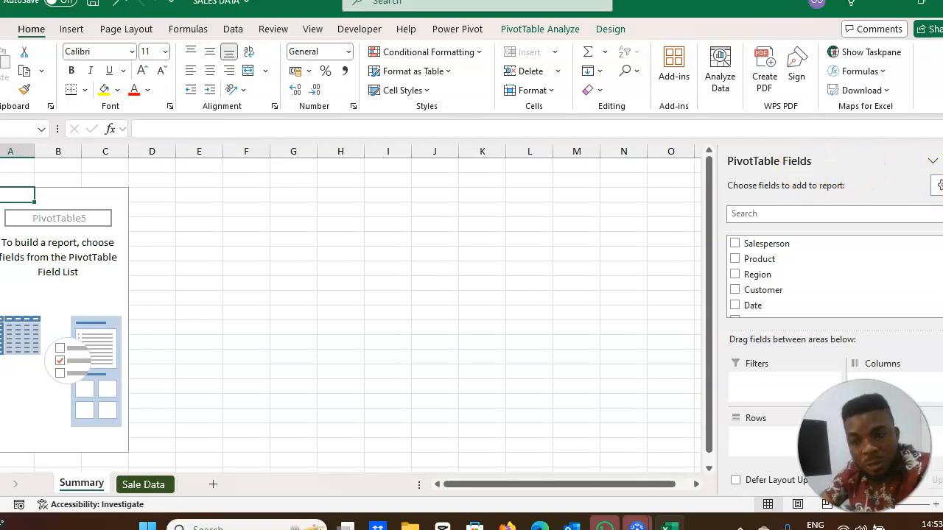
# Close the PivotTable field list and display it again
pyautogui.click(942, 161)
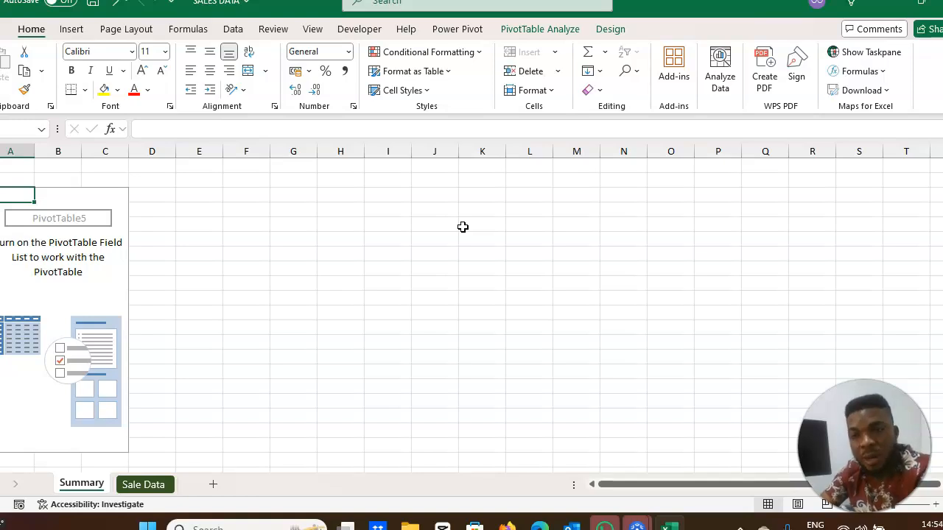
pyautogui.click(610, 33)
pyautogui.click(564, 33)
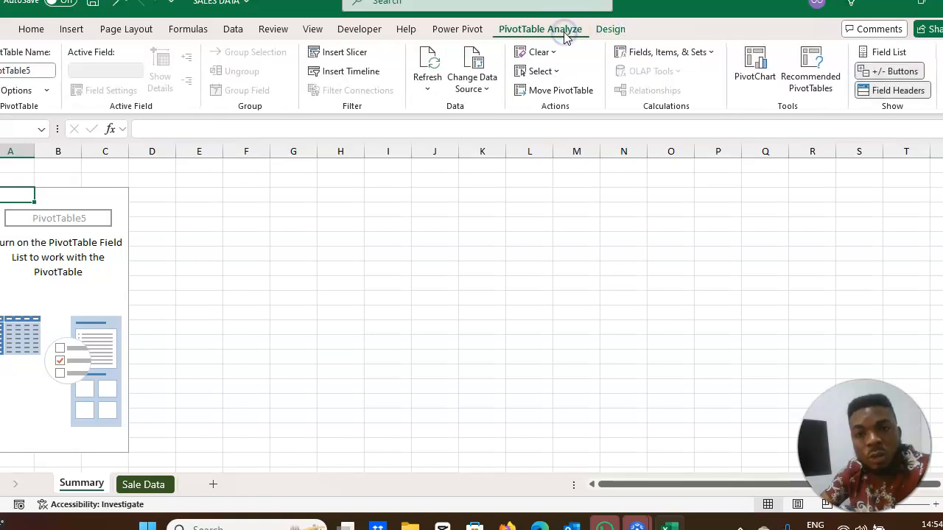
pyautogui.click(902, 55)
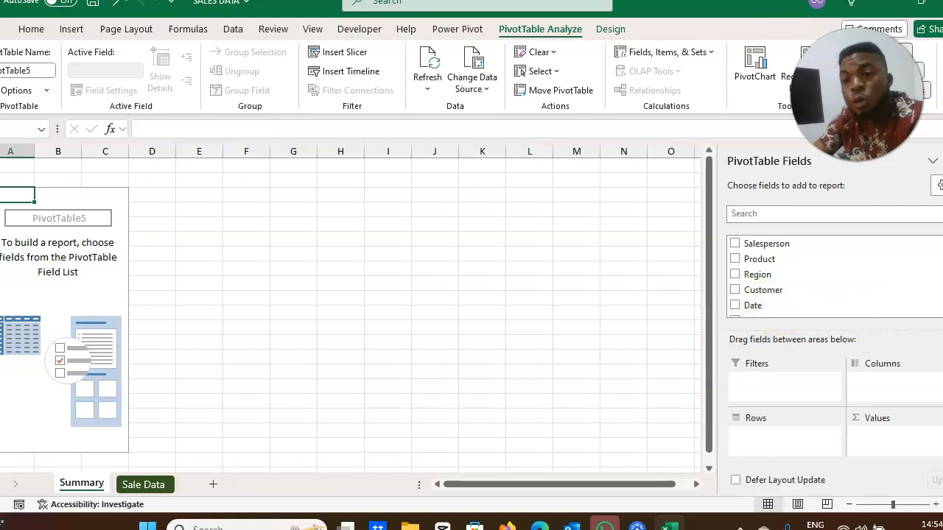
# Add the Salesperson field to the Rows area of the PivotTable
pyautogui.scroll(-3, 833, 276)
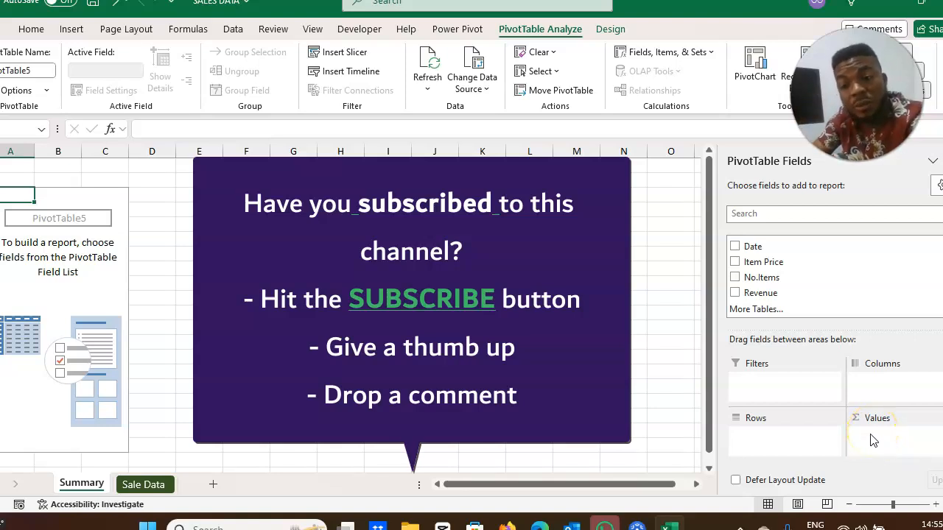
pyautogui.scroll(3, 909, 268)
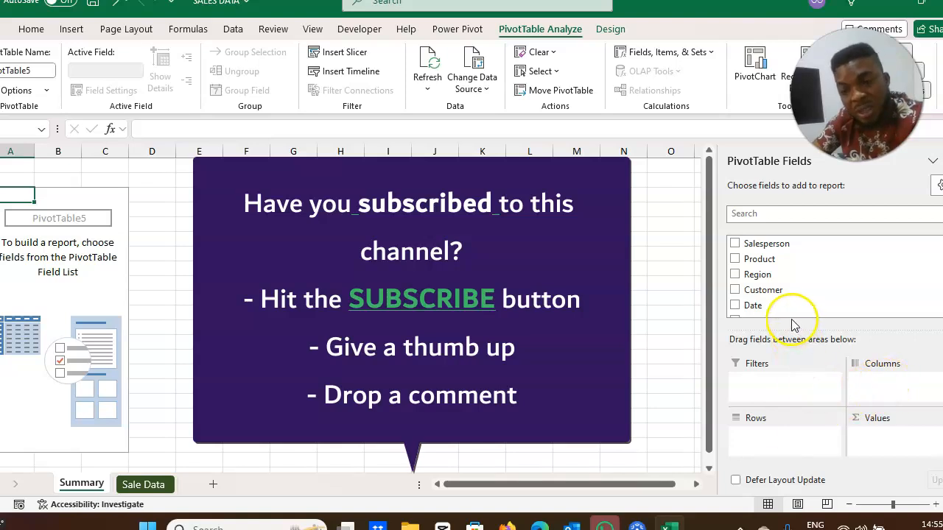
pyautogui.click(735, 245)
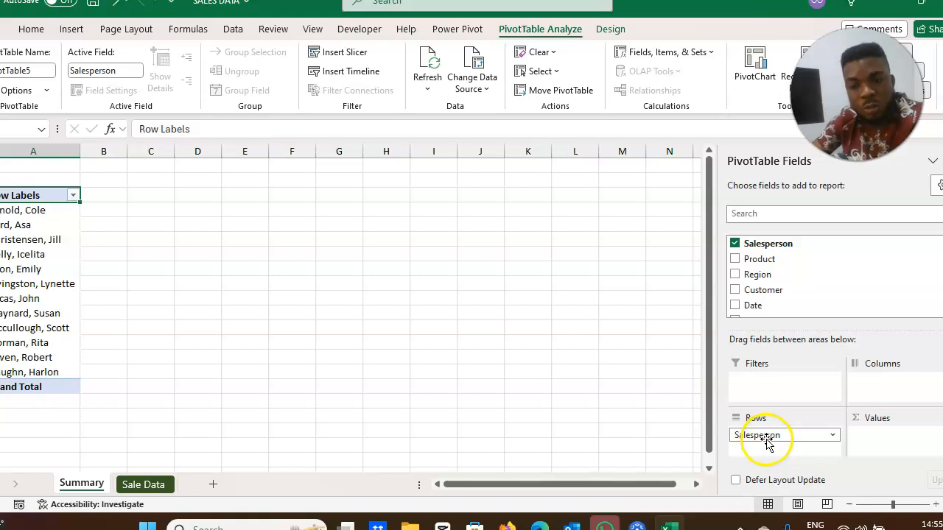
pyautogui.moveTo(768, 442)
pyautogui.mouseDown()
pyautogui.moveTo(880, 378)
pyautogui.moveTo(773, 431)
pyautogui.mouseUp()
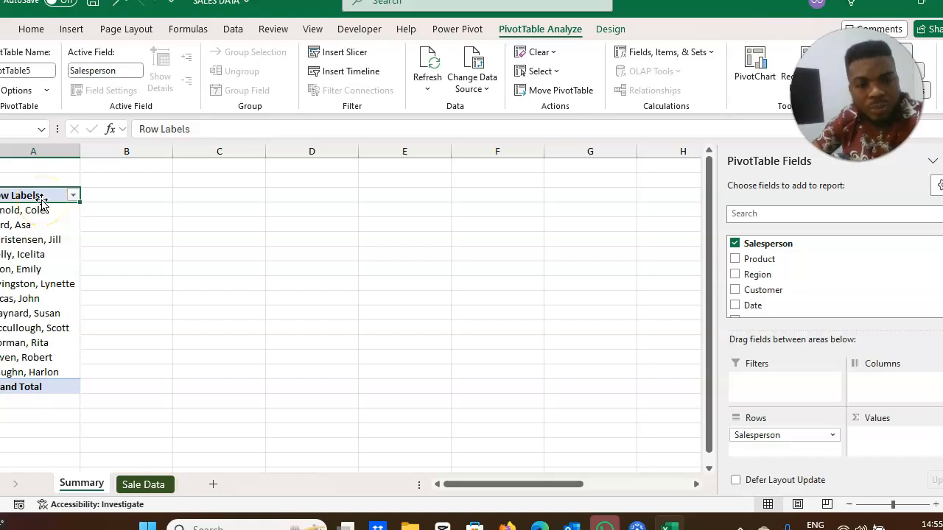
# Set the PivotTable's report layout to Tabular Form
pyautogui.click(611, 30)
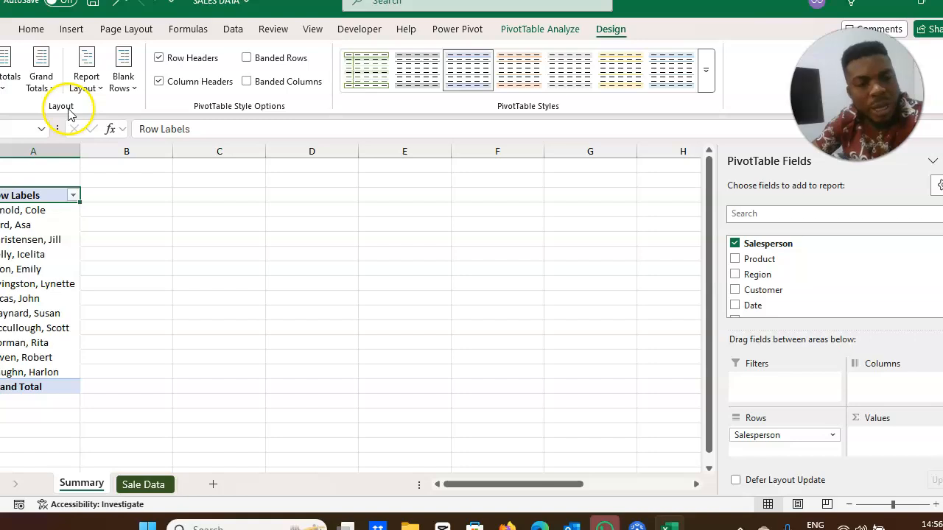
pyautogui.click(93, 67)
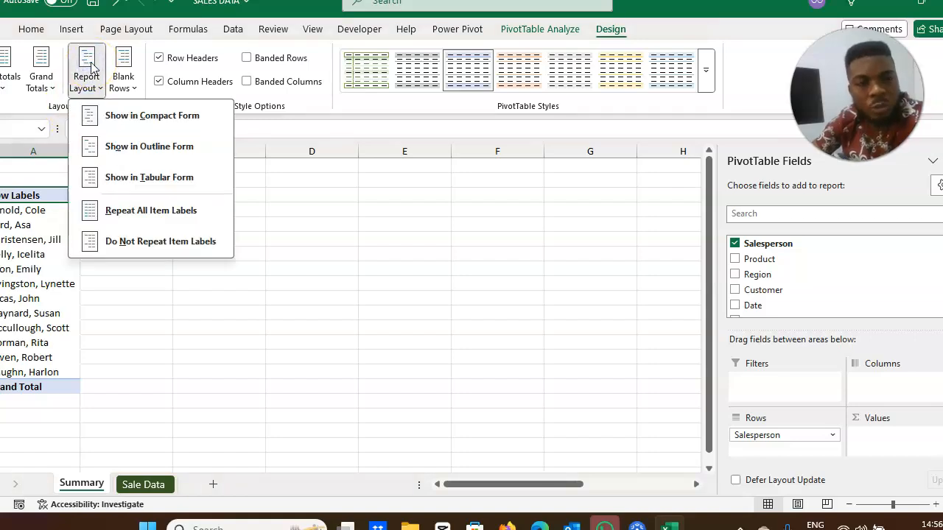
pyautogui.click(164, 184)
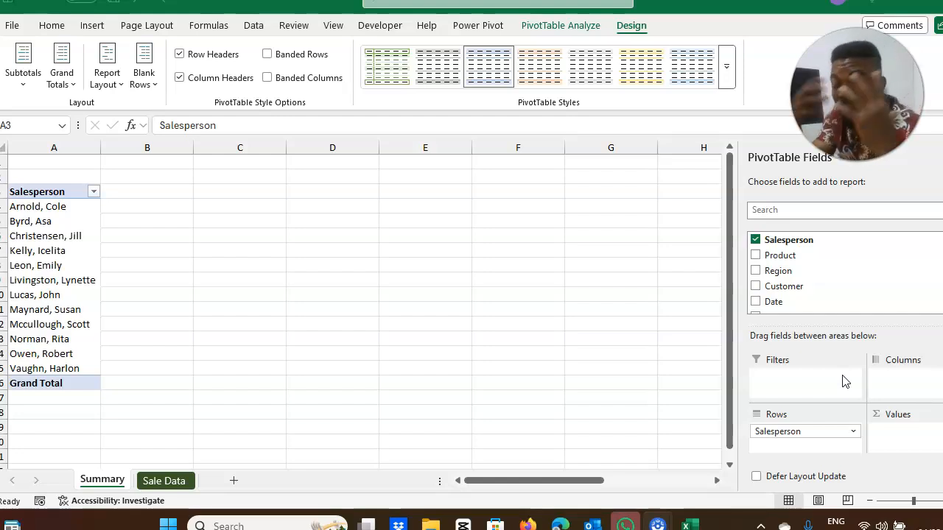
# Add the No.Items field to the PivotTable's Values area after reviewing the Sale Data columns
pyautogui.click(183, 485)
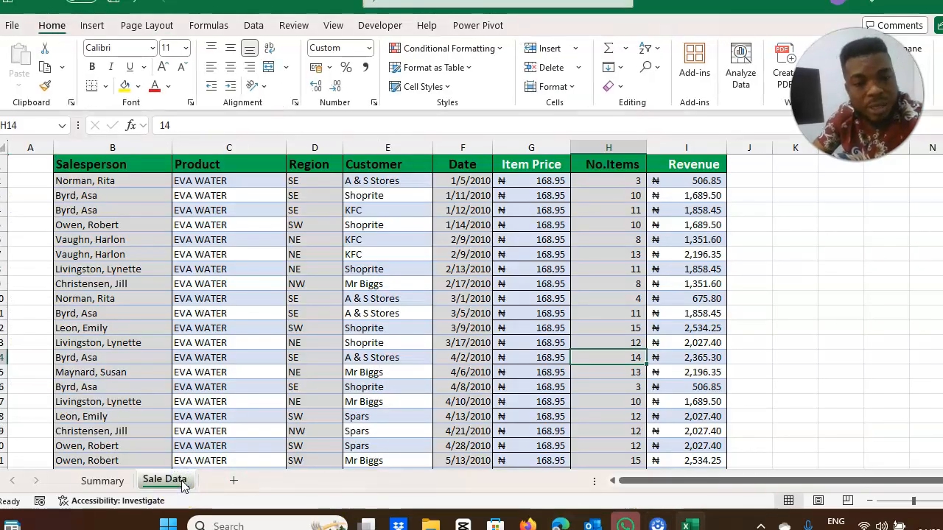
pyautogui.click(106, 482)
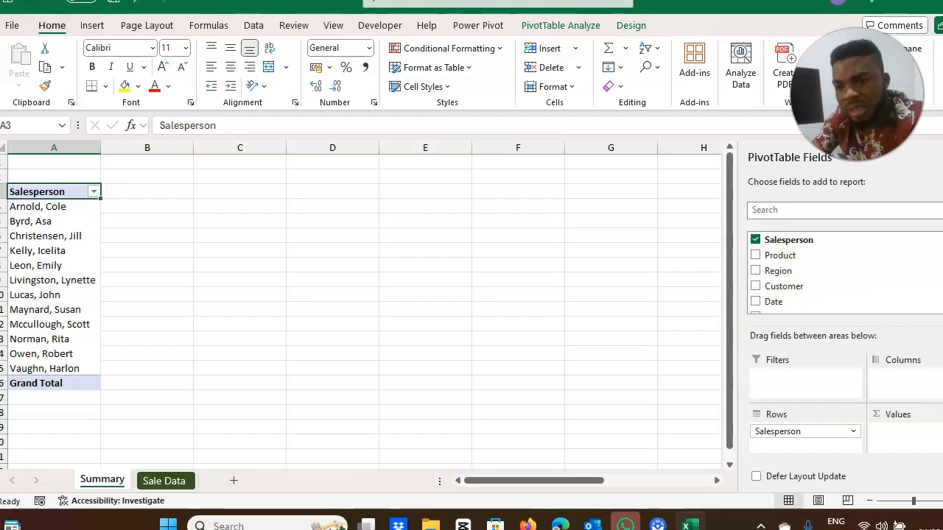
pyautogui.scroll(-3, 846, 273)
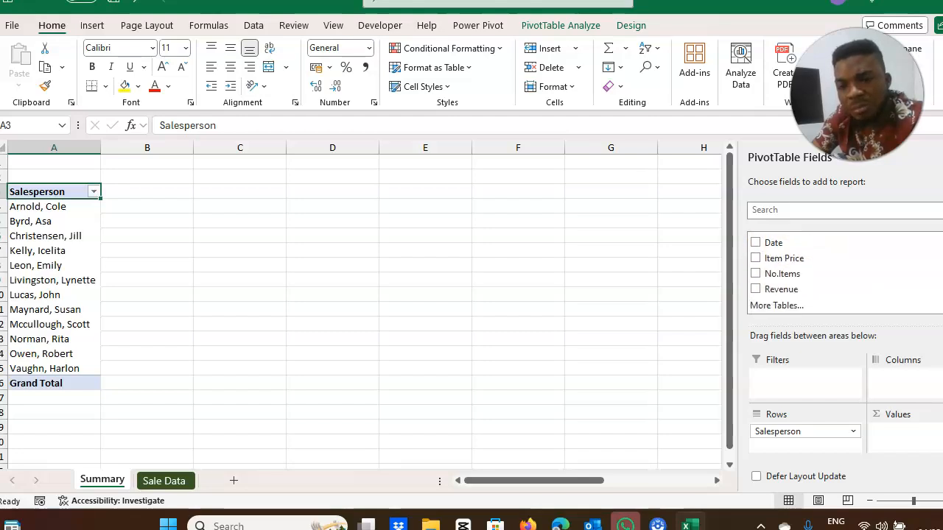
pyautogui.click(755, 274)
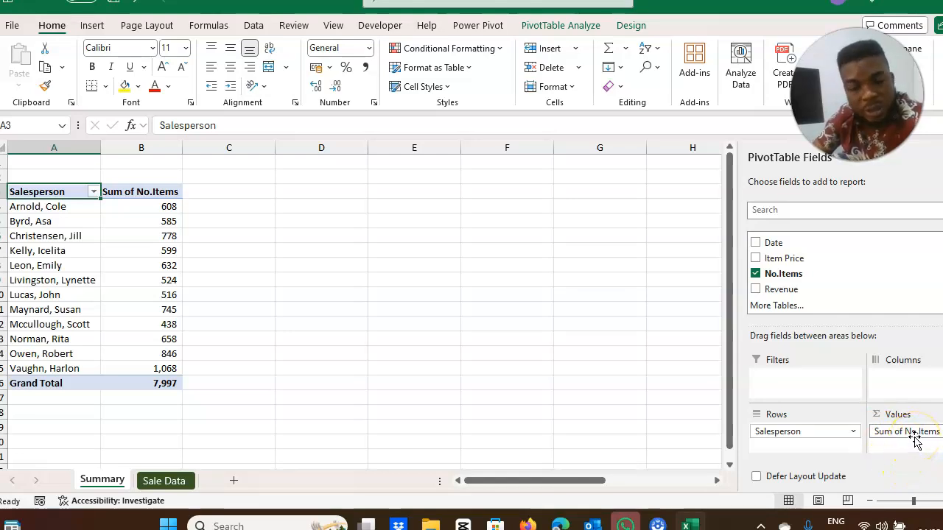
# Compare the row 5 salesperson's Sum of No.Items on Summary with that person's individual item counts on the Sale Data sheet
pyautogui.click(39, 224)
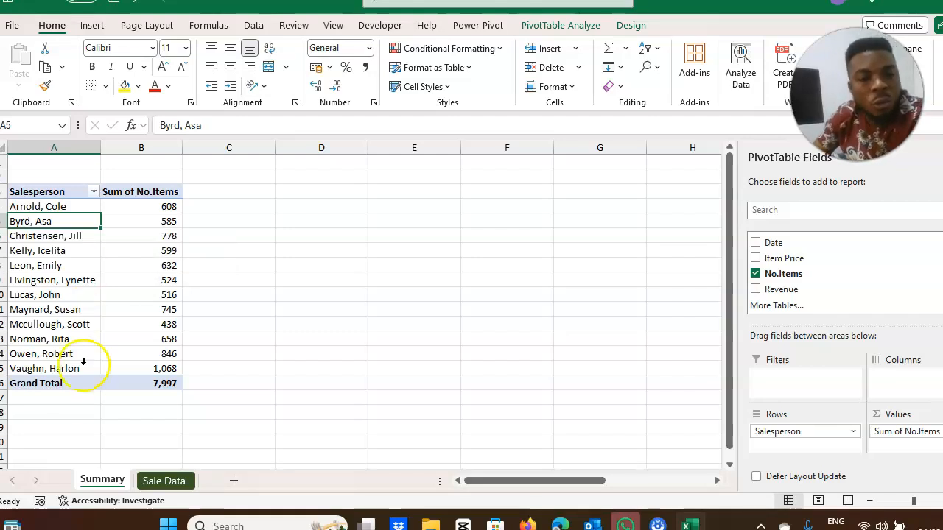
pyautogui.click(167, 487)
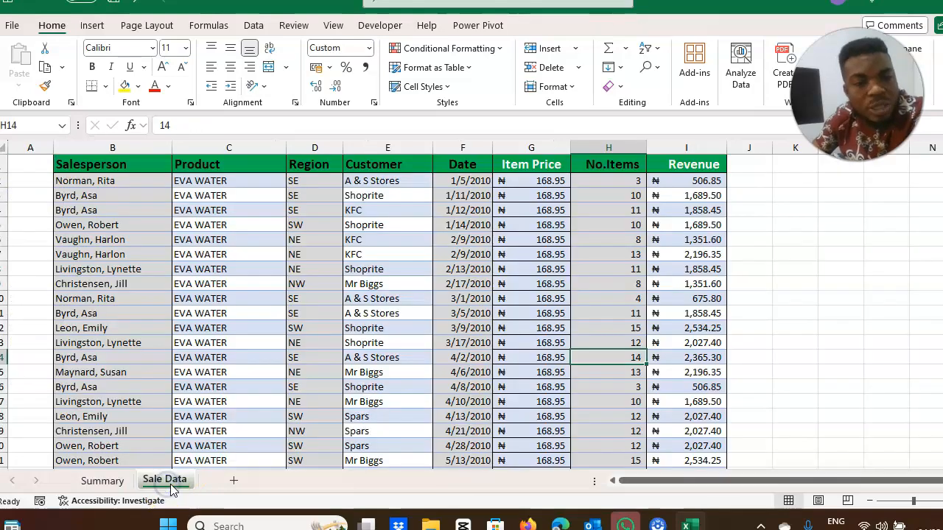
pyautogui.click(125, 198)
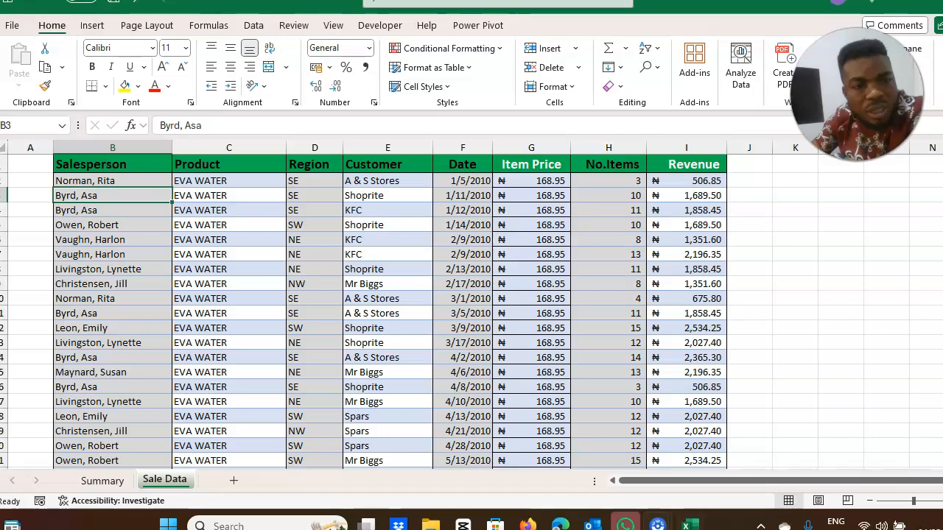
pyautogui.hotkey('alt', 'Tab')
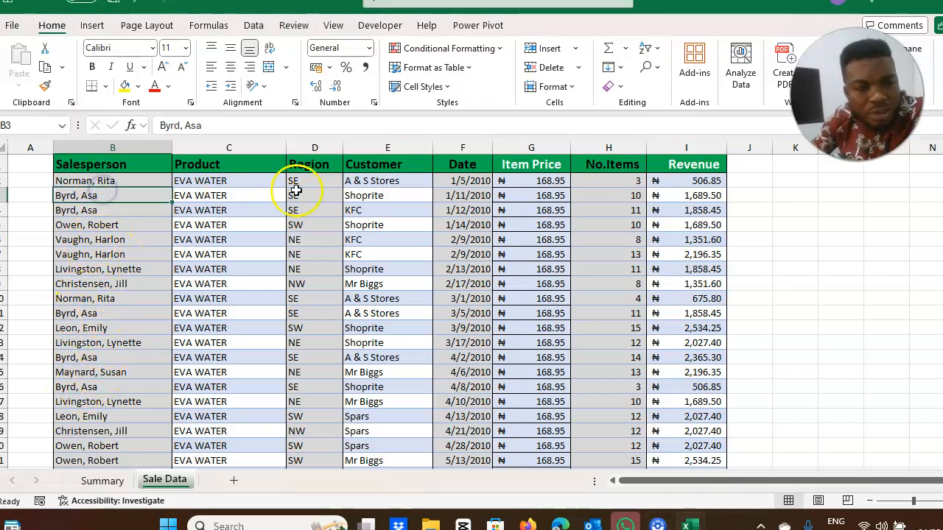
pyautogui.click(137, 211)
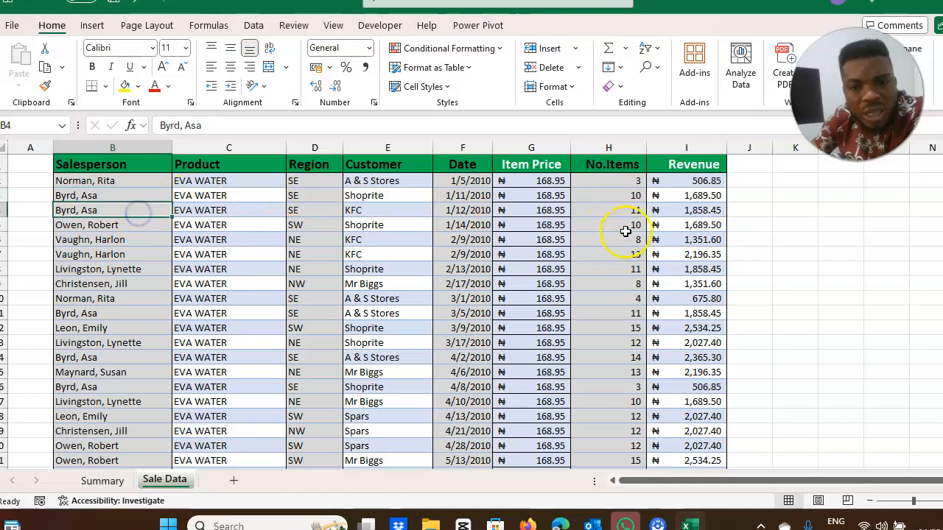
pyautogui.click(95, 314)
pyautogui.click(621, 315)
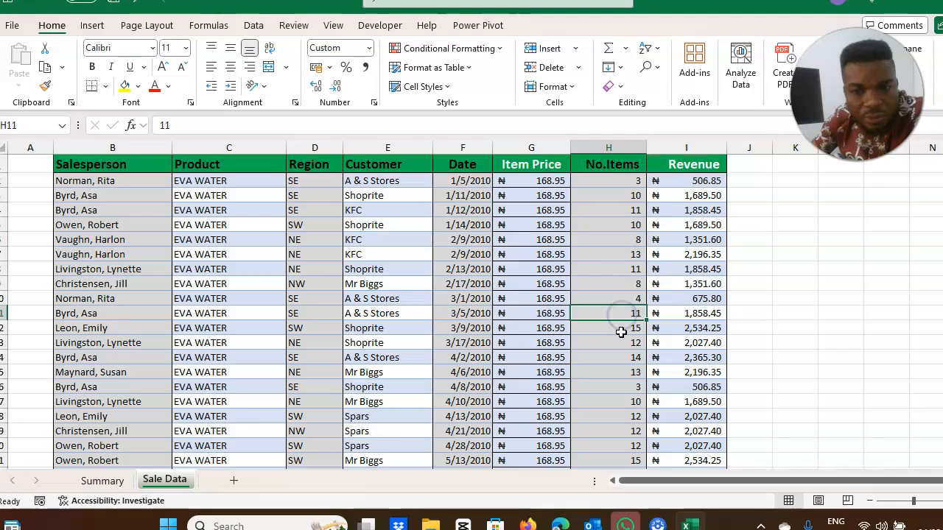
pyautogui.click(630, 360)
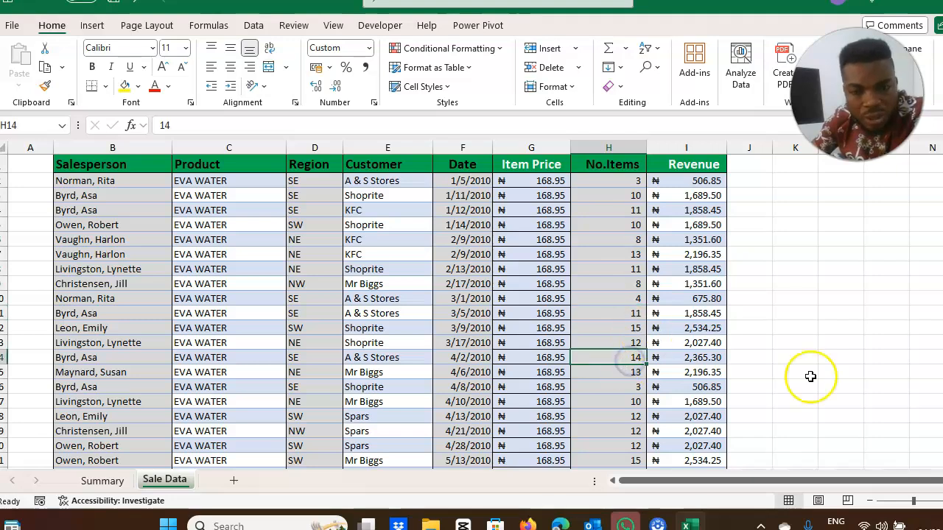
pyautogui.moveTo(942, 166)
pyautogui.mouseDown()
pyautogui.moveTo(942, 287)
pyautogui.moveTo(942, 166)
pyautogui.mouseUp()
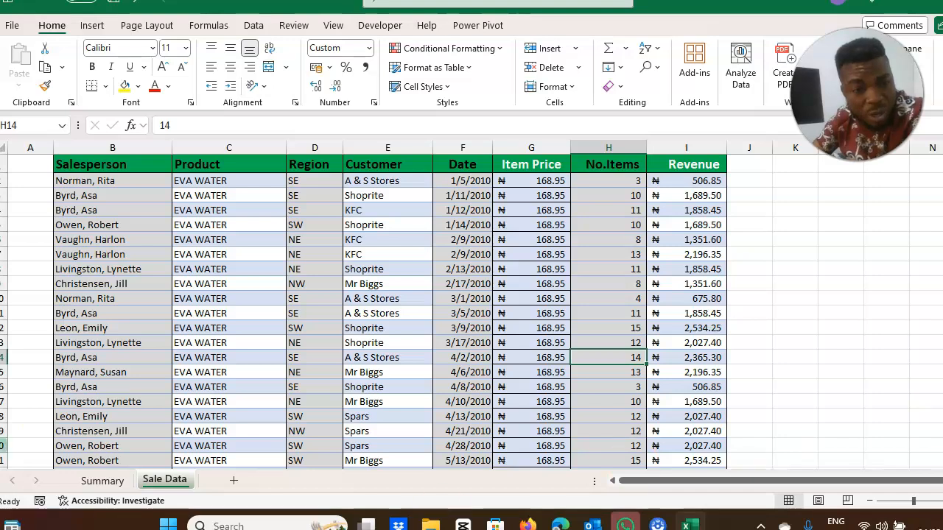
pyautogui.click(109, 487)
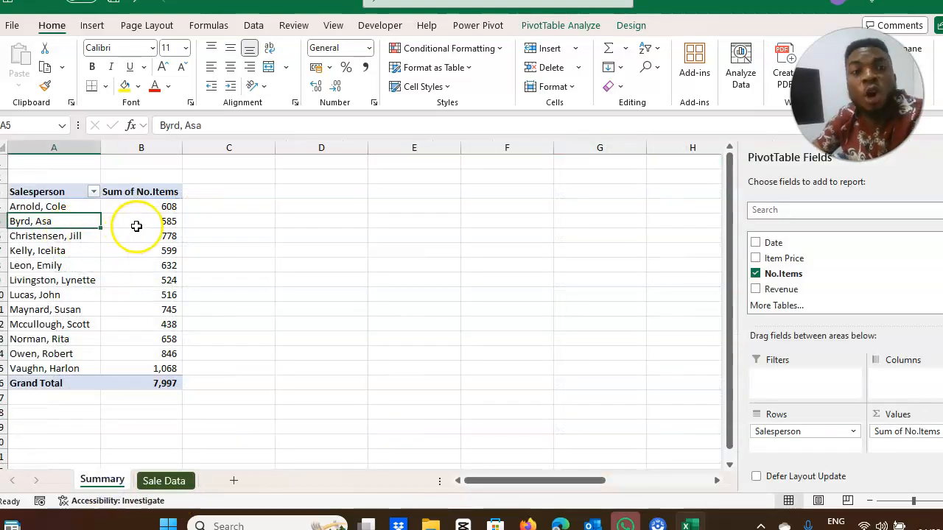
pyautogui.moveTo(137, 221)
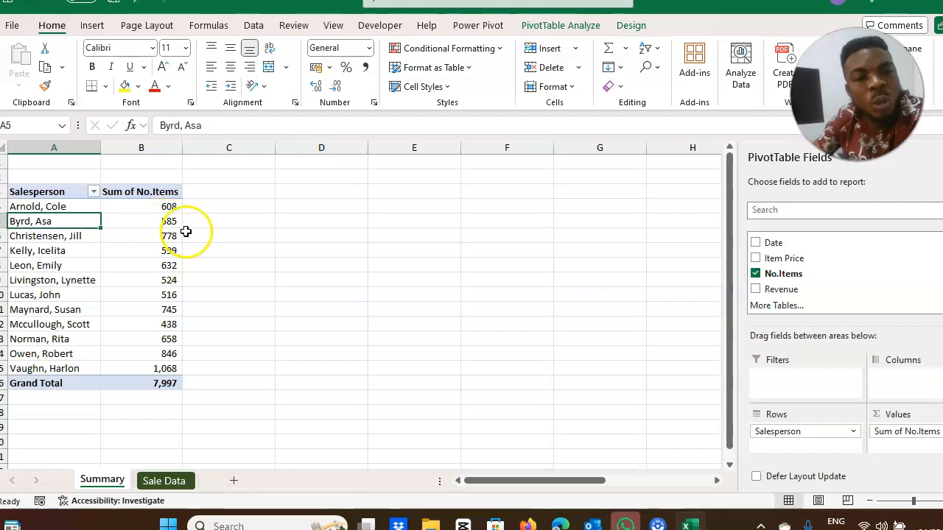
pyautogui.moveTo(171, 228)
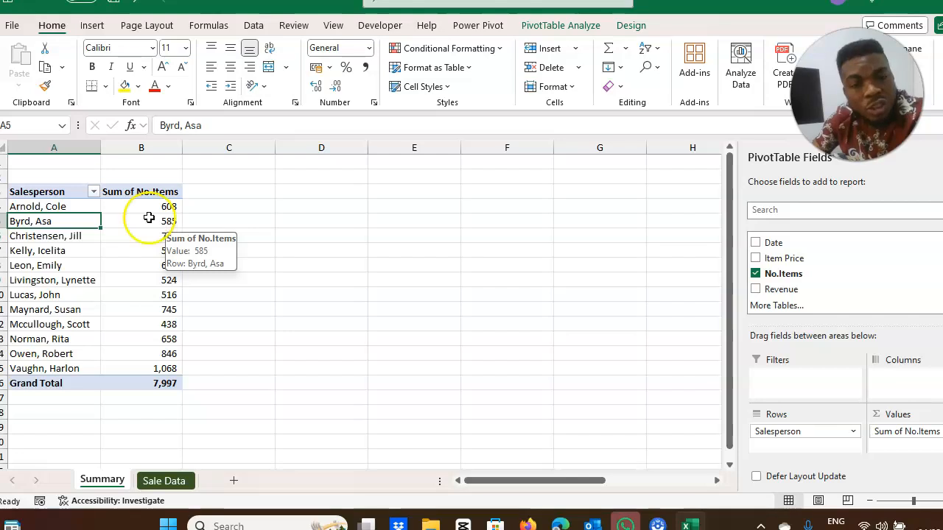
pyautogui.click(147, 220)
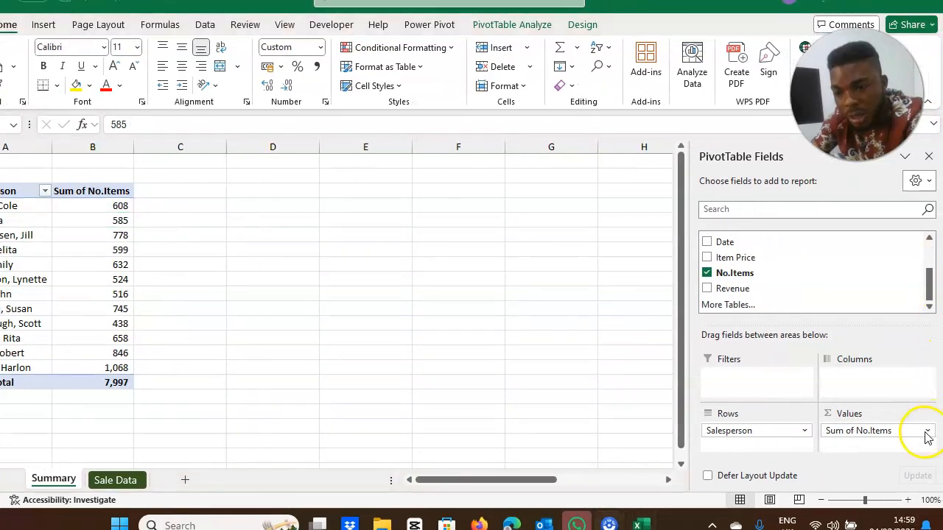
# Change the No.Items value field settings to summarize values by Max
pyautogui.click(929, 434)
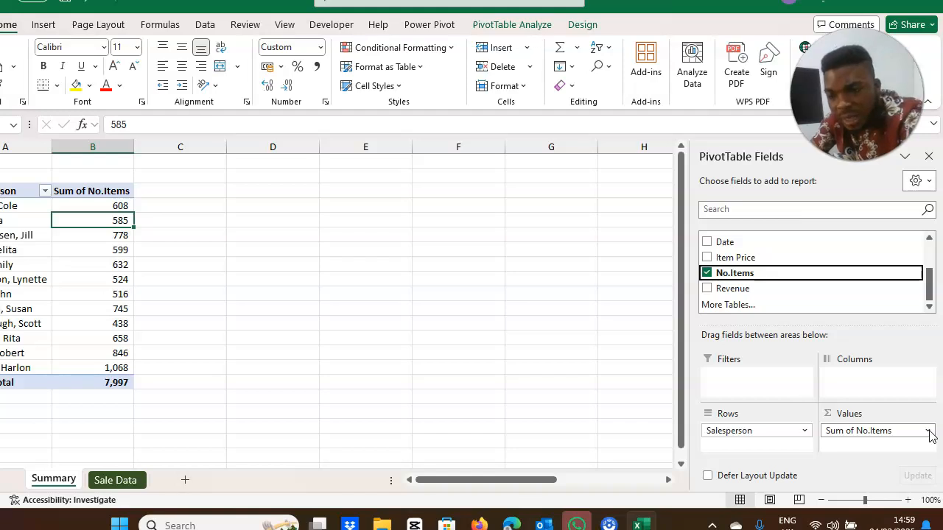
pyautogui.click(929, 433)
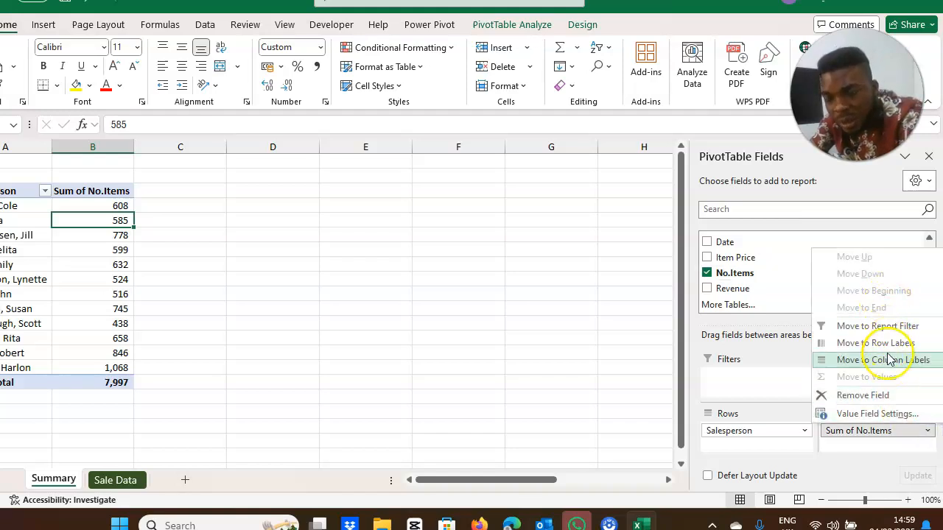
pyautogui.click(889, 416)
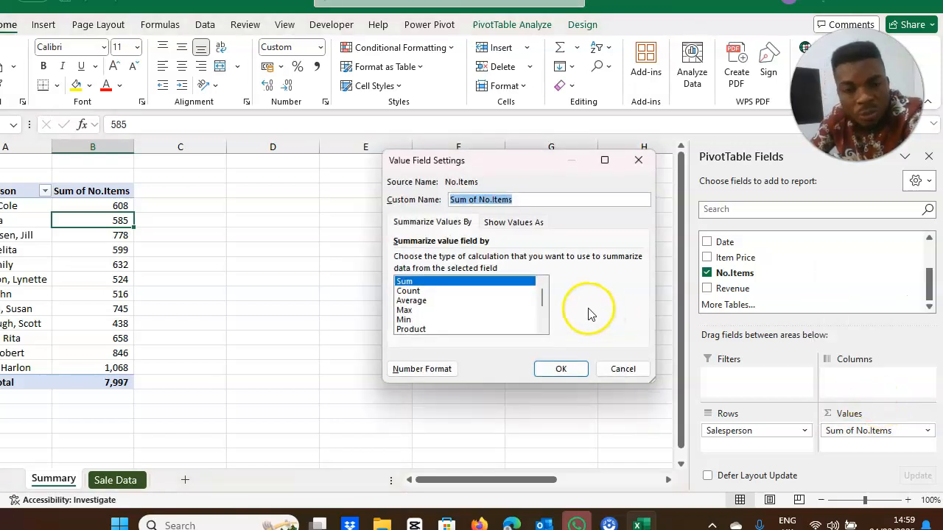
pyautogui.click(417, 292)
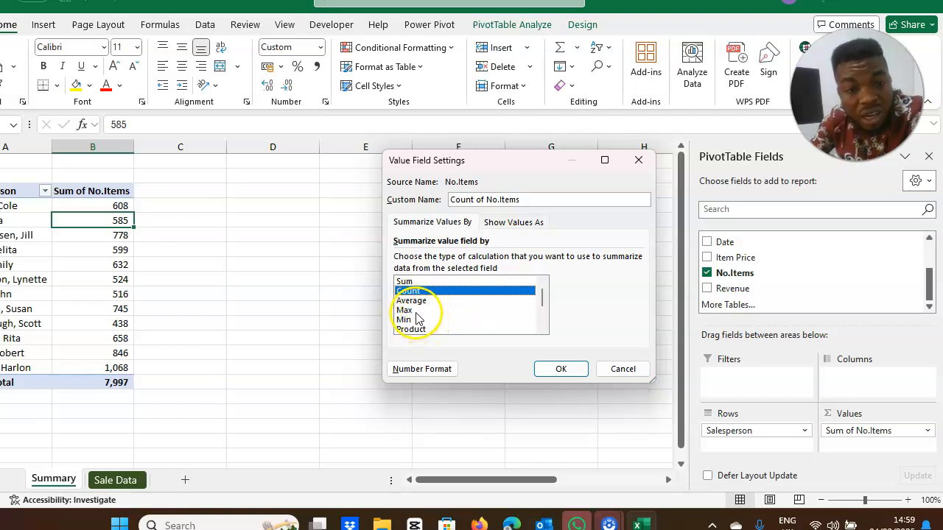
pyautogui.click(414, 310)
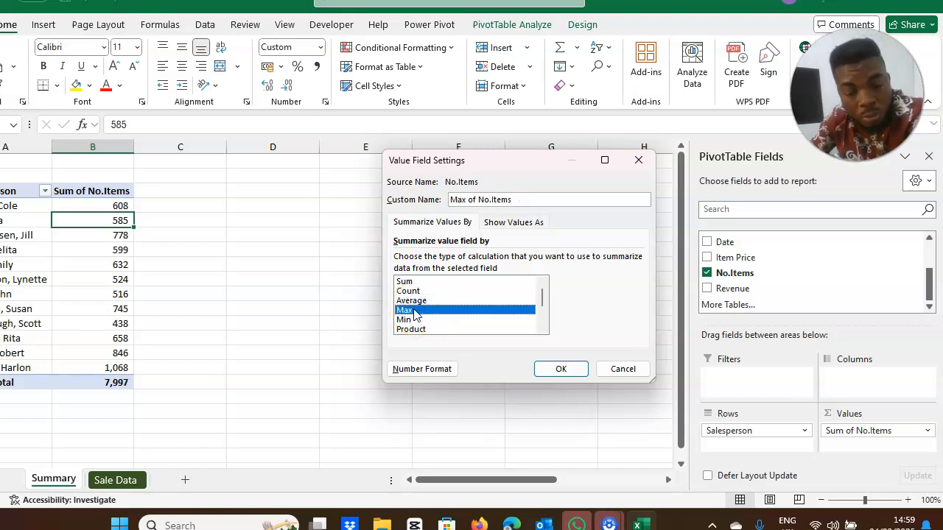
pyautogui.click(562, 368)
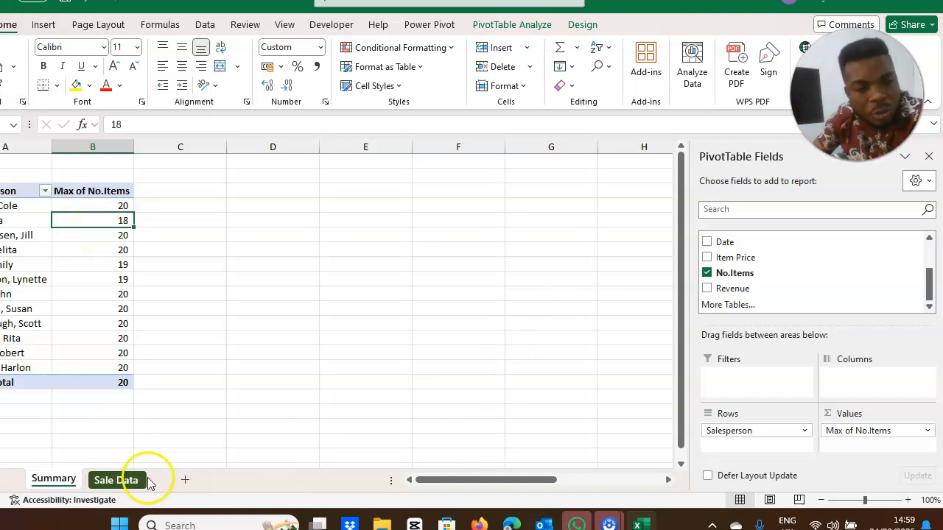
# Change the No.Items value field settings back to summarize values by Sum after checking the Sale Data sheet
pyautogui.click(116, 480)
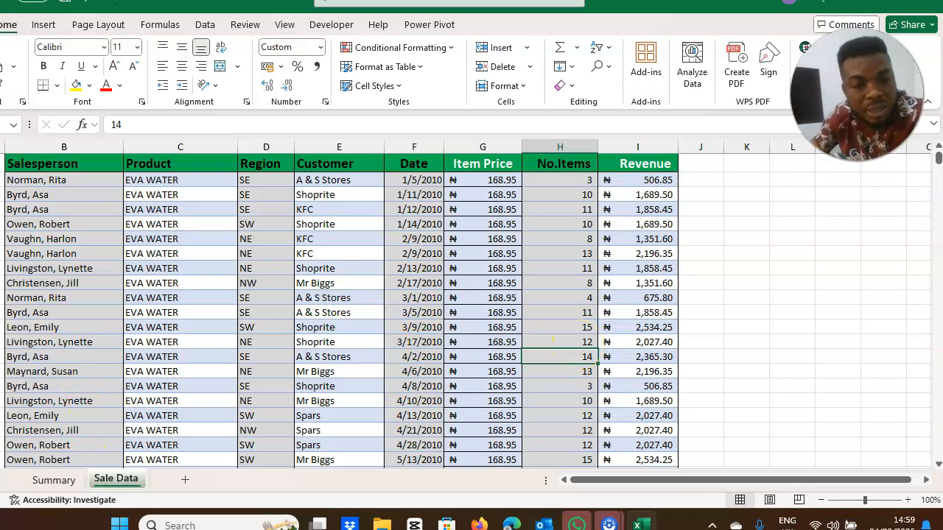
pyautogui.click(63, 481)
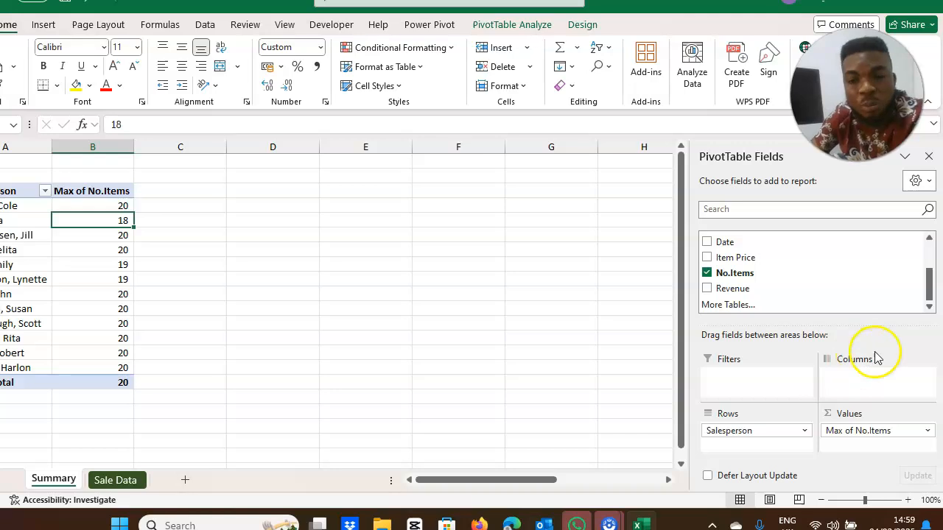
pyautogui.click(930, 432)
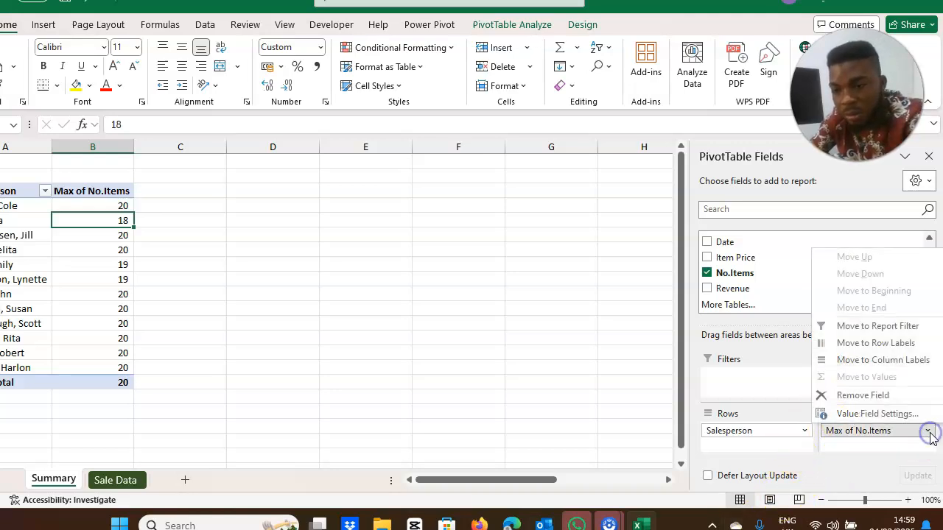
pyautogui.click(875, 415)
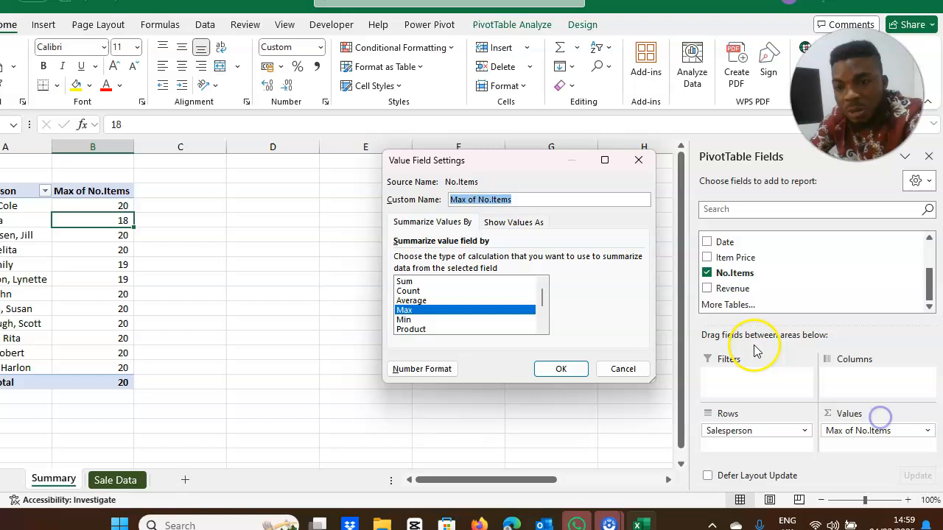
pyautogui.click(408, 282)
pyautogui.click(562, 369)
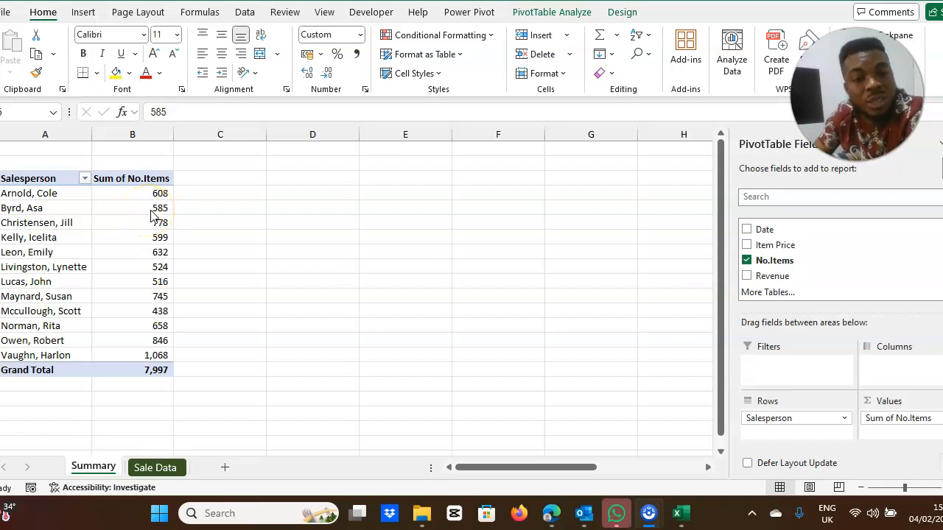
# Open the detail records behind the row 5 salesperson's Sum of No.Items on a new sheet, and delete that sheet
pyautogui.doubleClick(151, 212)
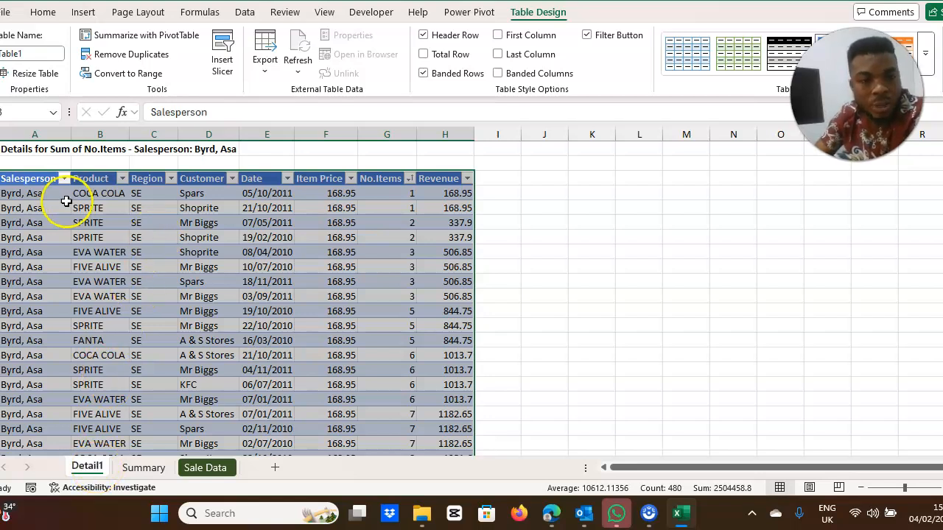
pyautogui.rightClick(95, 467)
pyautogui.click(139, 261)
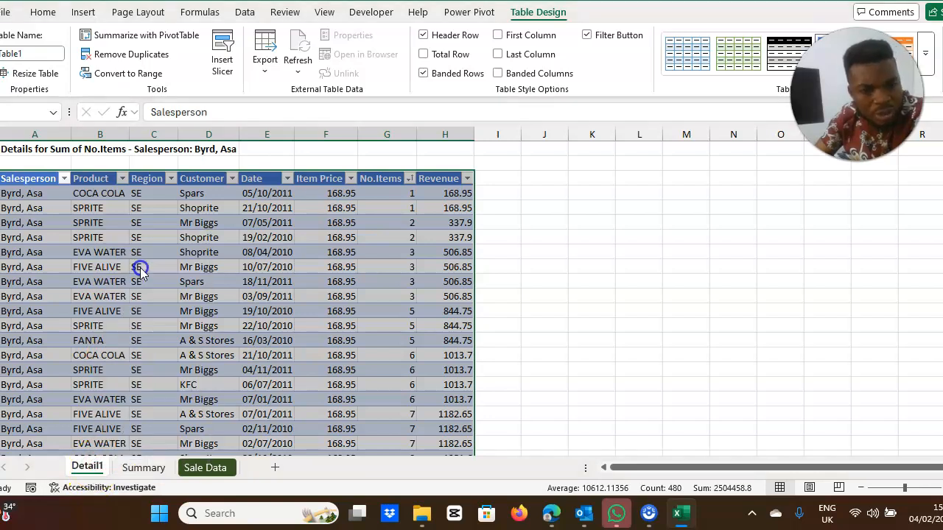
pyautogui.click(458, 278)
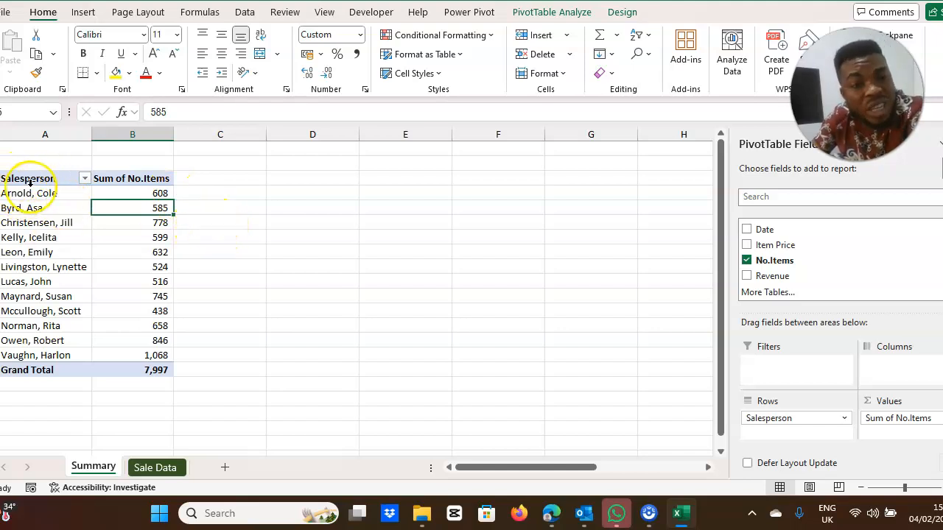
# Copy the whole Sum of No.Items PivotTable and paste the copy at cell D3 of the Summary sheet
pyautogui.moveTo(16, 179); pyautogui.dragTo(104, 364)
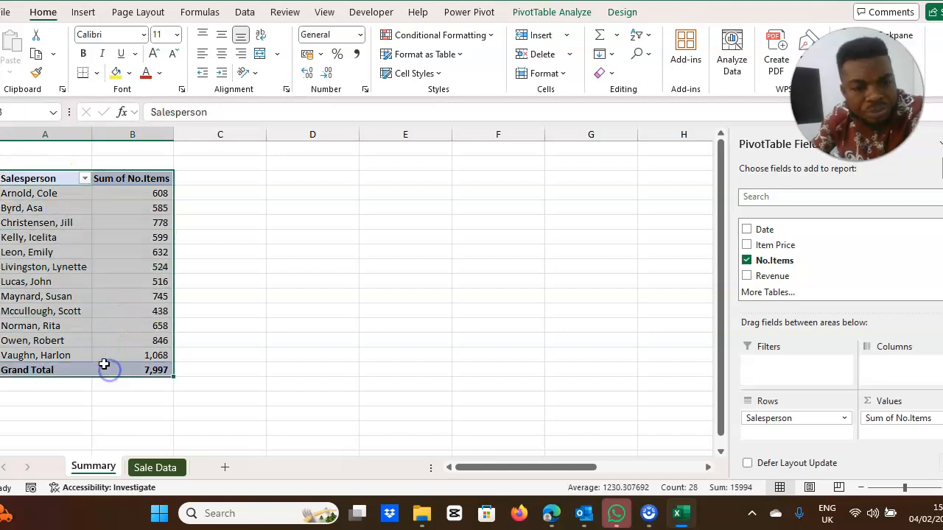
pyautogui.hotkey('ctrl', 'c')
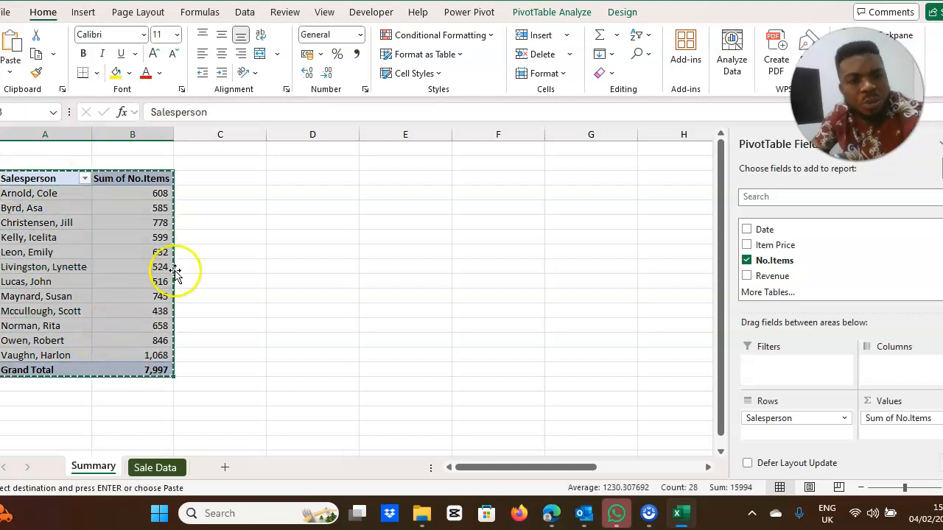
pyautogui.click(233, 183)
pyautogui.click(286, 182)
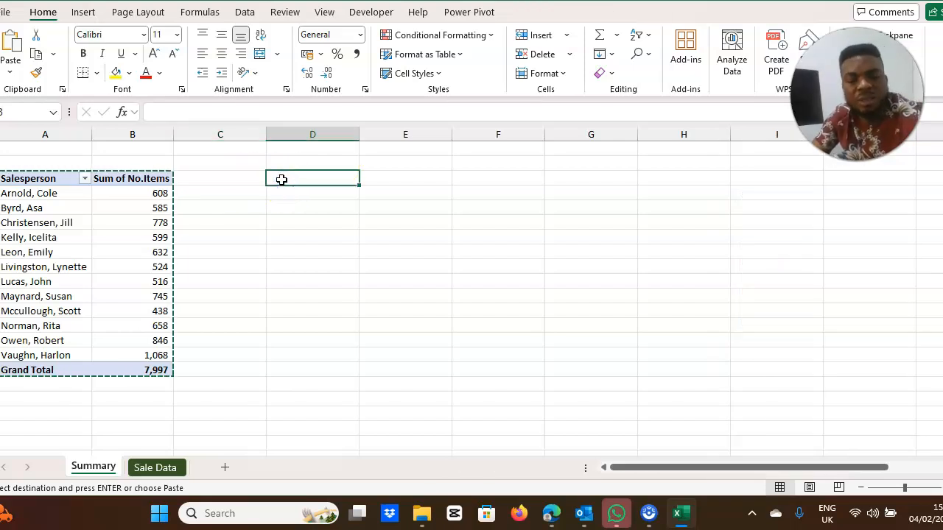
pyautogui.hotkey('ctrl', 'v')
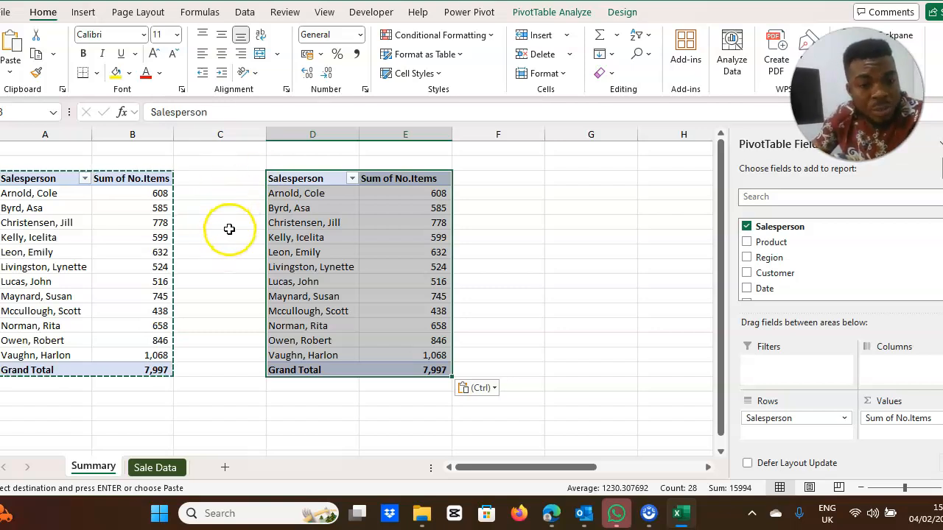
pyautogui.click(476, 193)
pyautogui.click(531, 250)
pyautogui.click(507, 210)
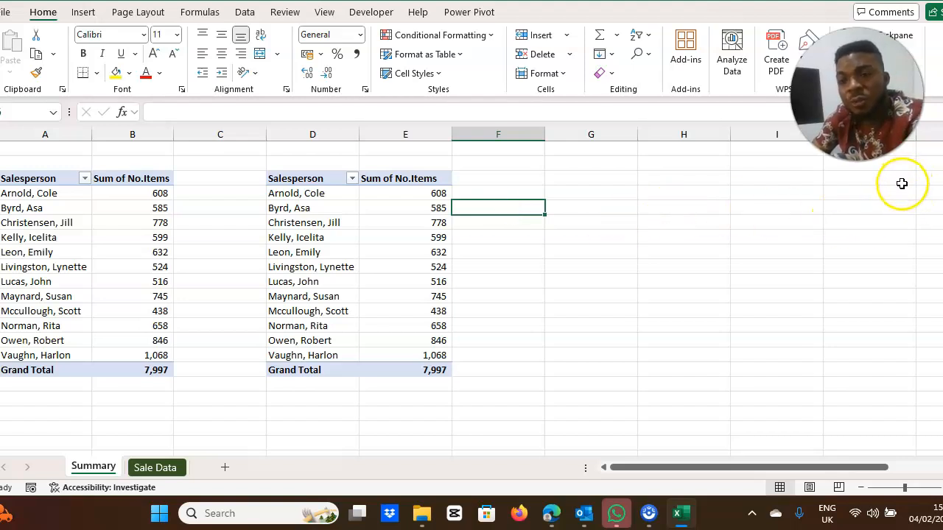
# Replace No.Items with Revenue as the value field of the PivotTable at D3 and review its salesperson and grand totals
pyautogui.click(308, 195)
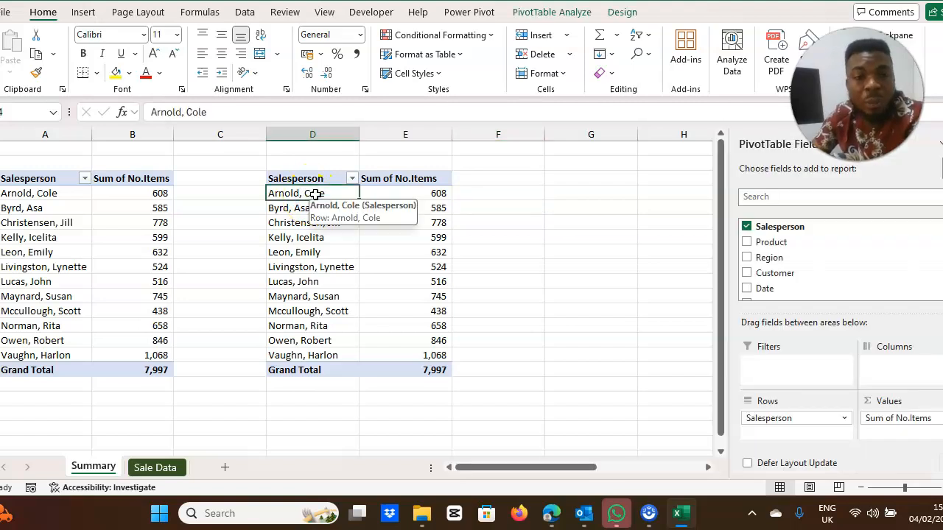
pyautogui.click(864, 196)
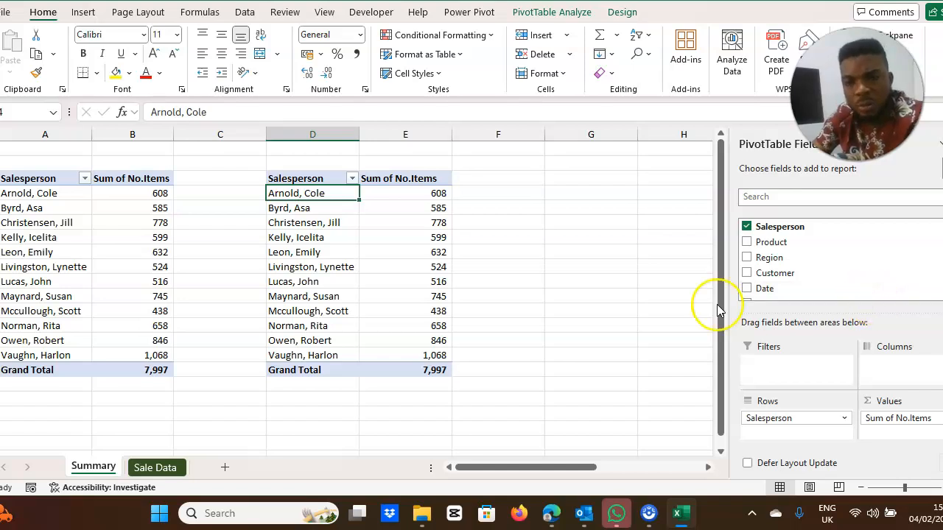
pyautogui.scroll(-3, 767, 261)
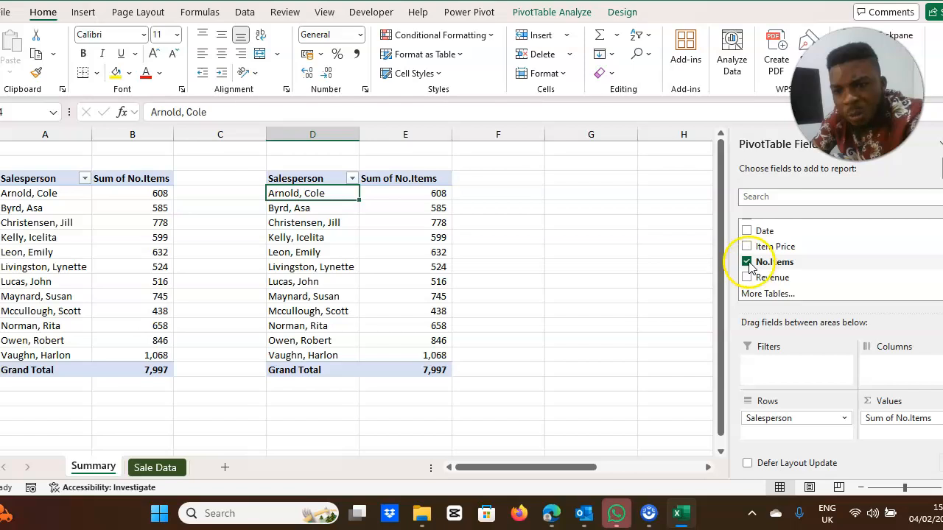
pyautogui.click(748, 262)
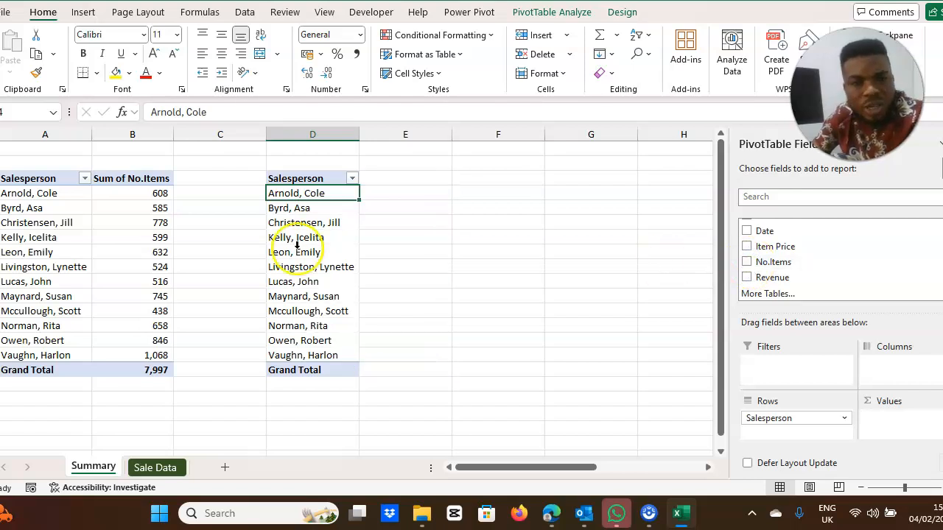
pyautogui.click(747, 278)
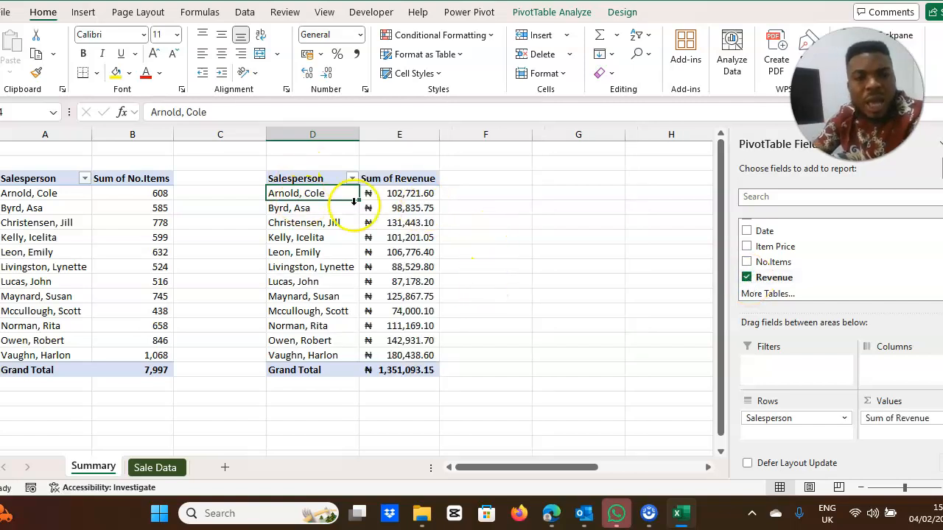
pyautogui.moveTo(412, 192)
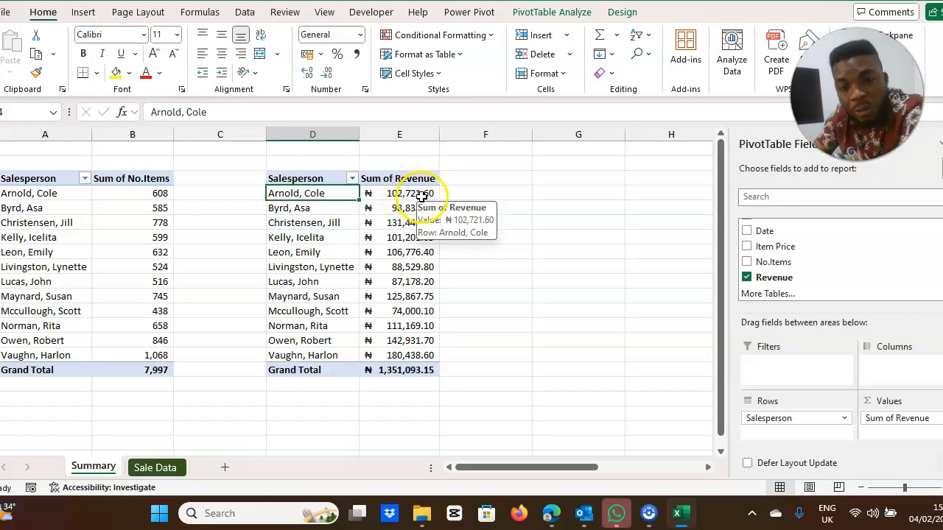
pyautogui.click(315, 209)
pyautogui.click(397, 210)
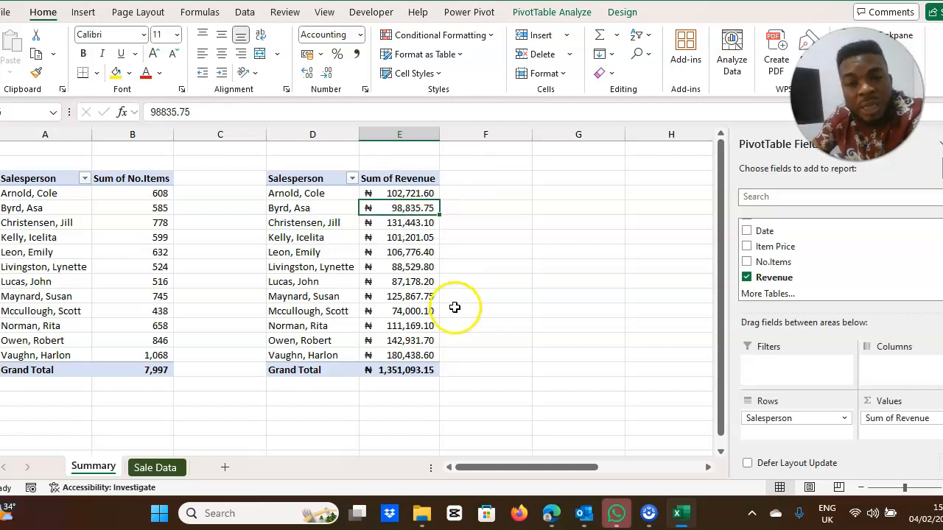
pyautogui.click(412, 373)
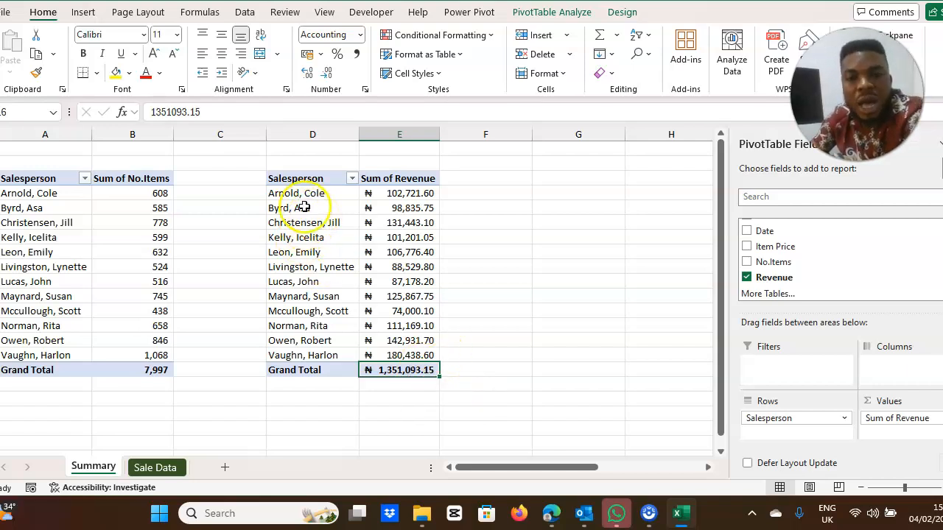
# Copy the Sum of Revenue PivotTable and paste it at cell G3
pyautogui.moveTo(295, 182); pyautogui.dragTo(393, 365)
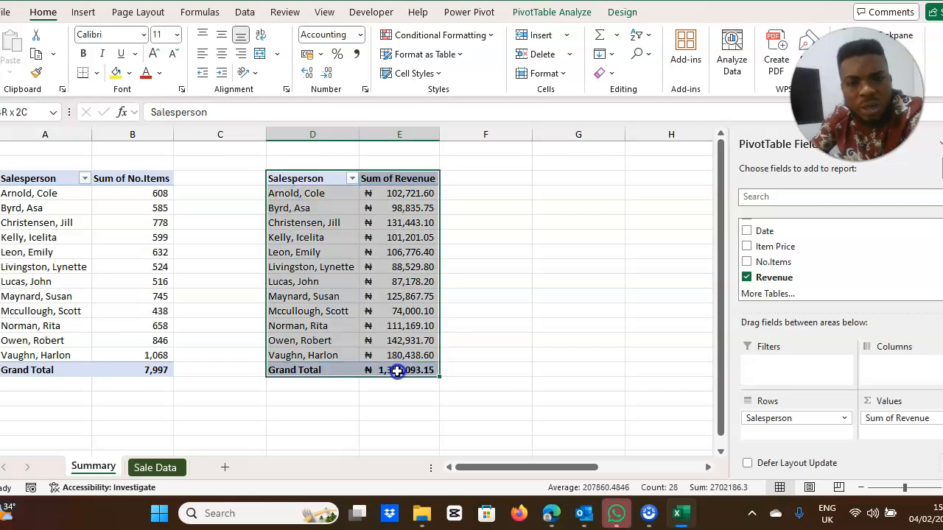
pyautogui.hotkey('ctrl', 'c')
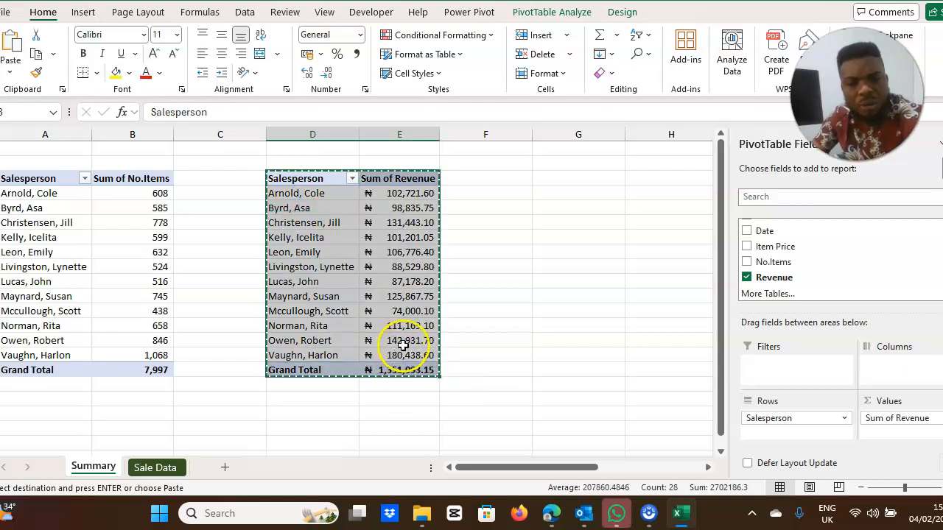
pyautogui.click(565, 177)
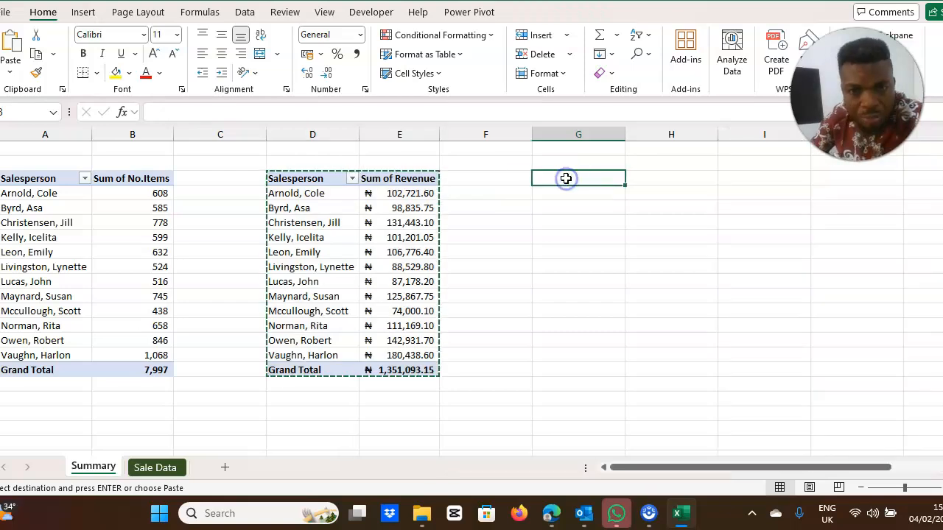
pyautogui.hotkey('ctrl', 'v')
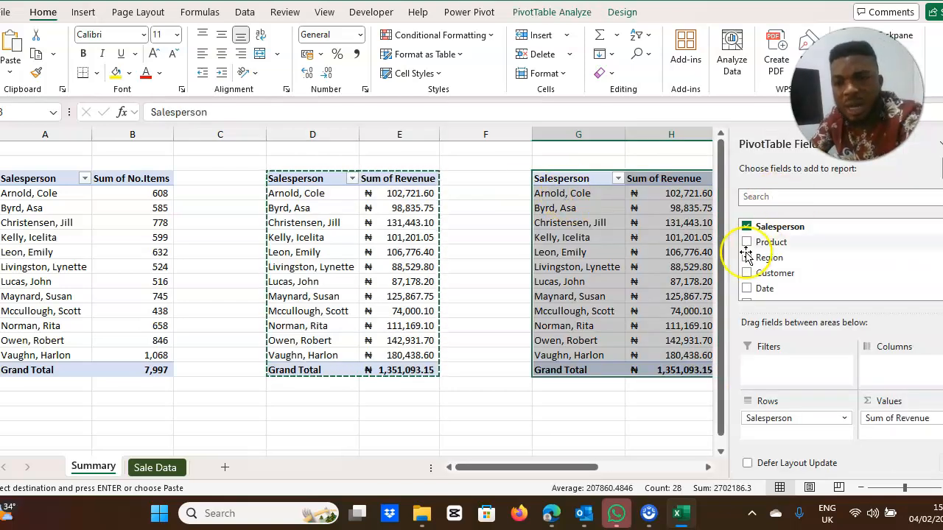
# Remove Revenue from the PivotTable at G3 and add Customer as a row field below Salesperson
pyautogui.moveTo(536, 475); pyautogui.dragTo(576, 468)
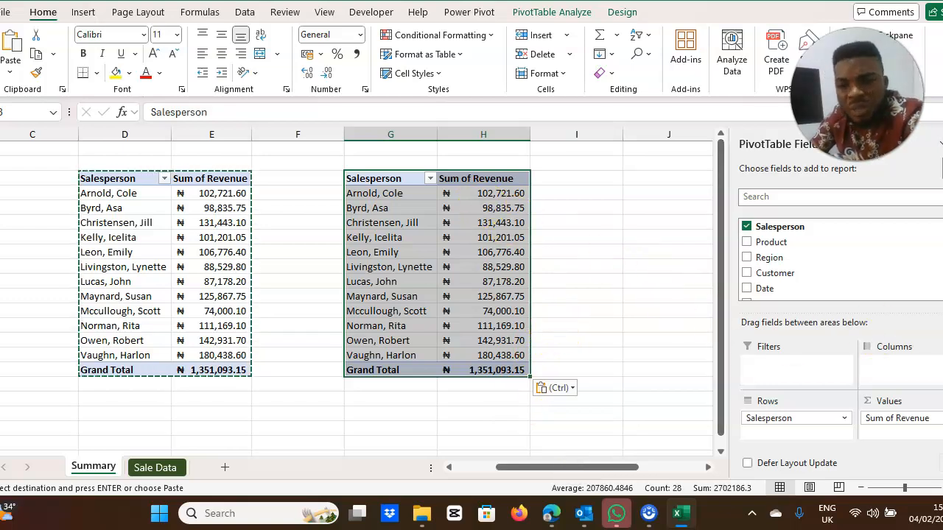
pyautogui.scroll(-3, 774, 265)
pyautogui.click(747, 288)
pyautogui.click(747, 287)
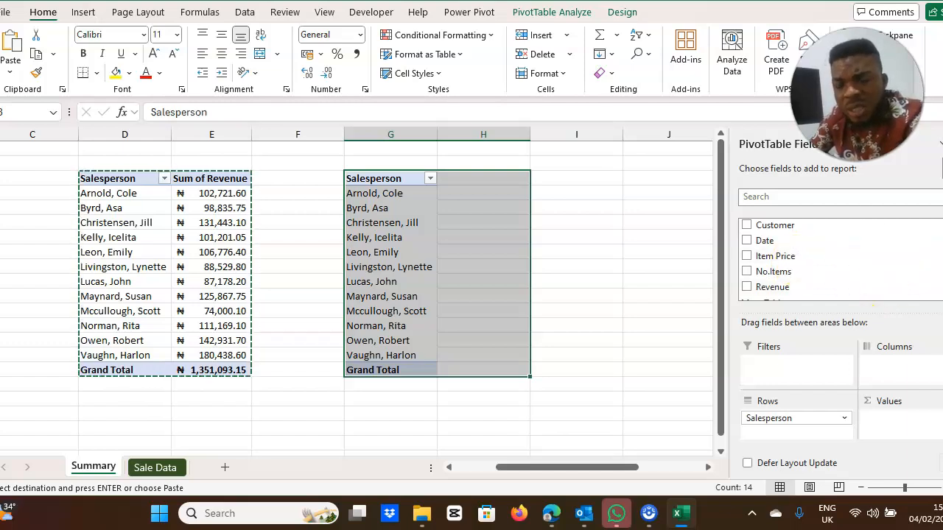
pyautogui.scroll(1, 840, 257)
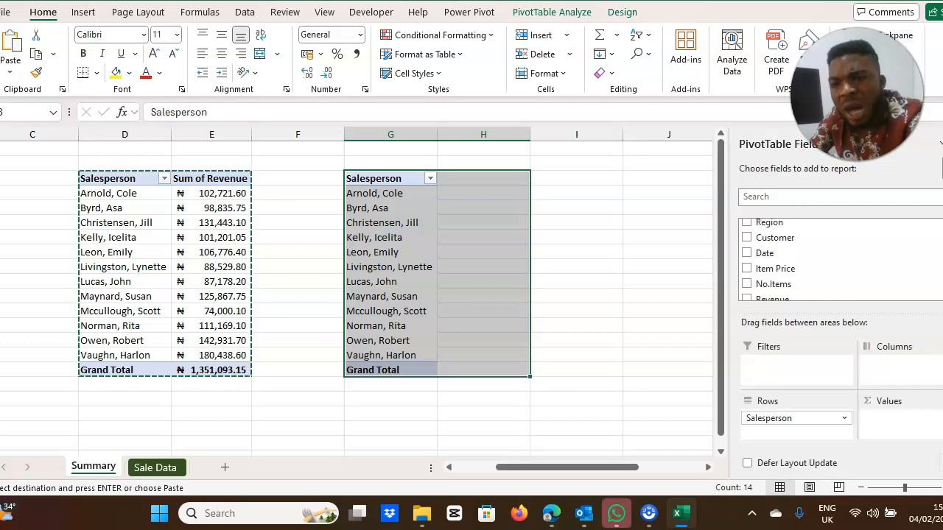
pyautogui.click(747, 237)
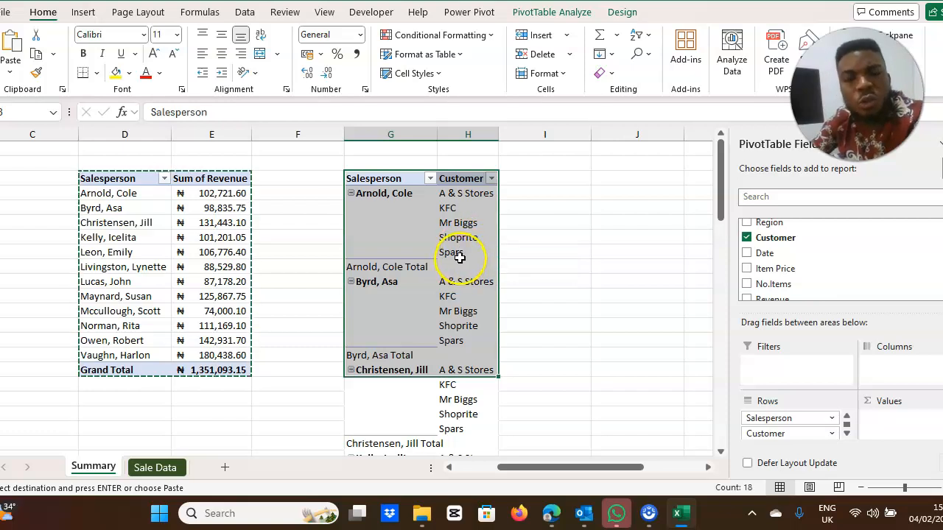
pyautogui.click(390, 292)
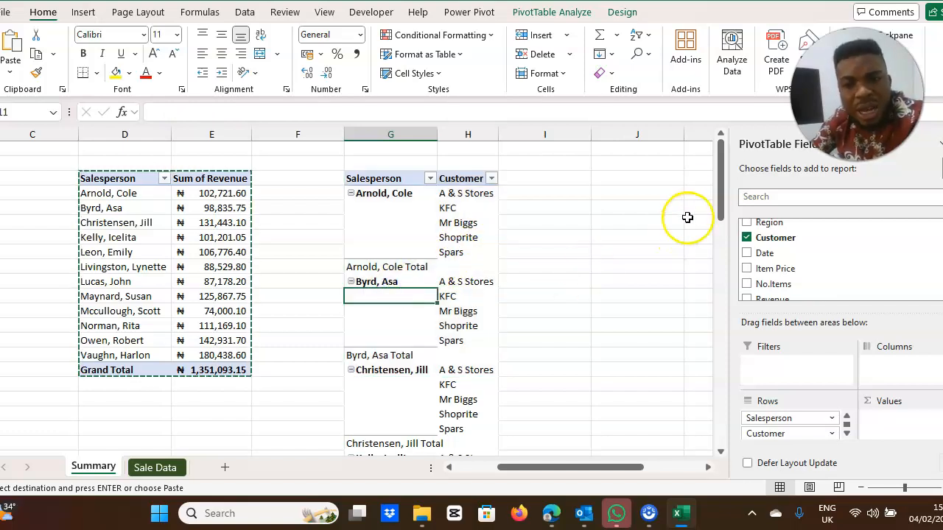
pyautogui.moveTo(722, 193); pyautogui.dragTo(711, 410)
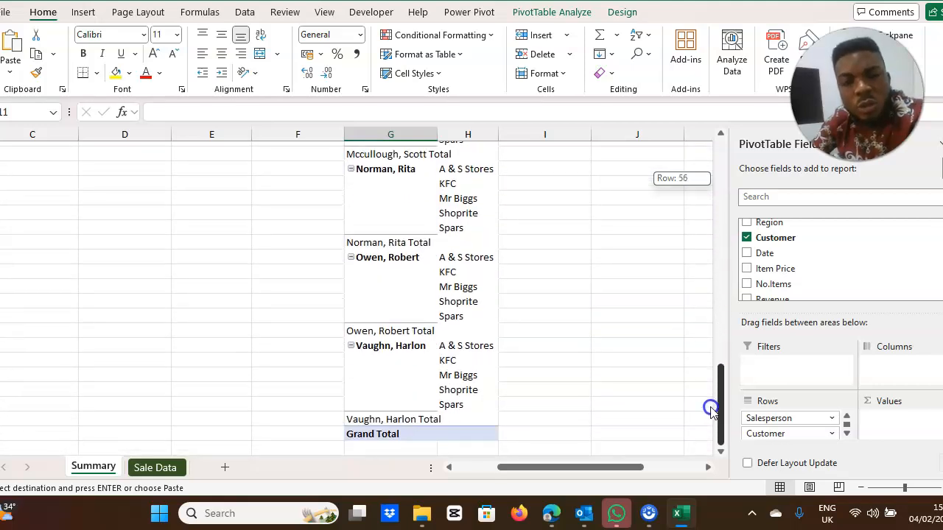
pyautogui.moveTo(712, 409); pyautogui.dragTo(726, 151)
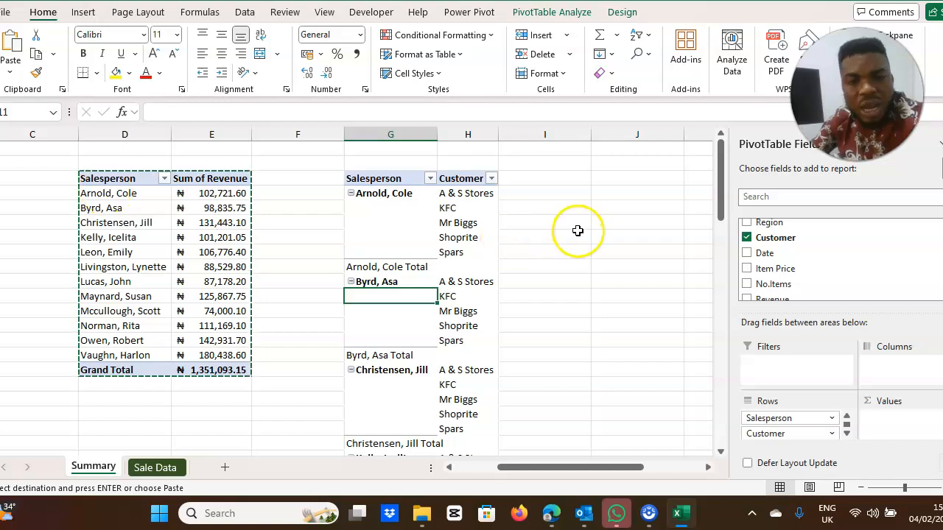
# Paste another copy of the Sum of Revenue PivotTable at cell A19, below the Sum of No.Items PivotTable
pyautogui.moveTo(610, 469); pyautogui.dragTo(326, 459)
pyautogui.moveTo(722, 184); pyautogui.dragTo(722, 221)
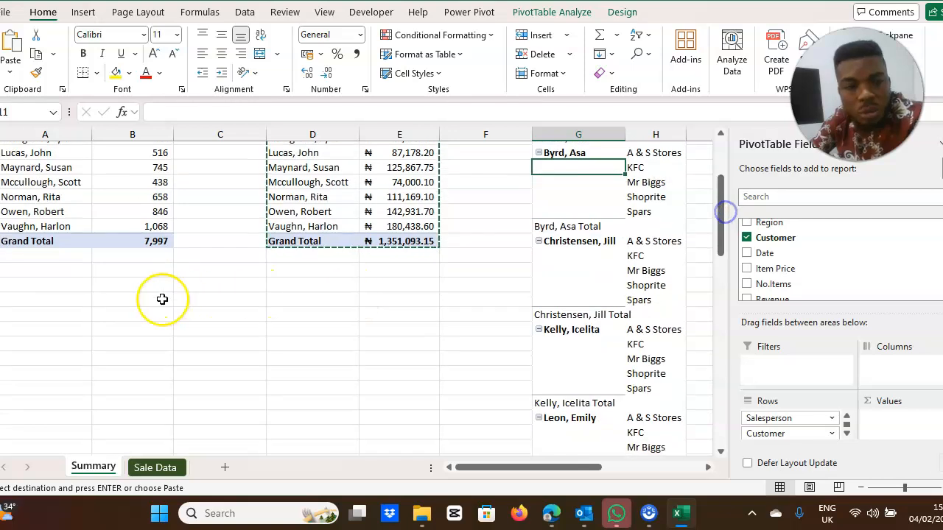
pyautogui.click(48, 287)
pyautogui.hotkey('ctrl', 'v')
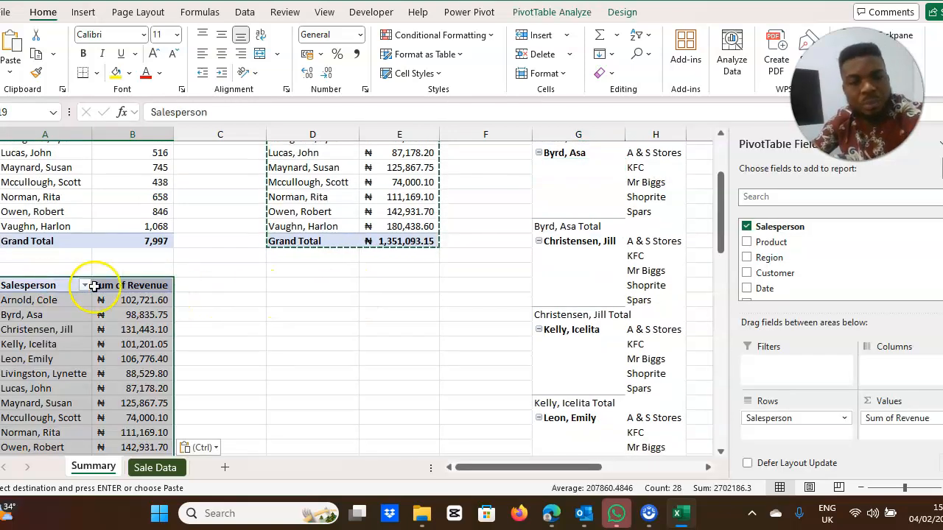
pyautogui.click(219, 285)
pyautogui.click(254, 321)
pyautogui.click(126, 293)
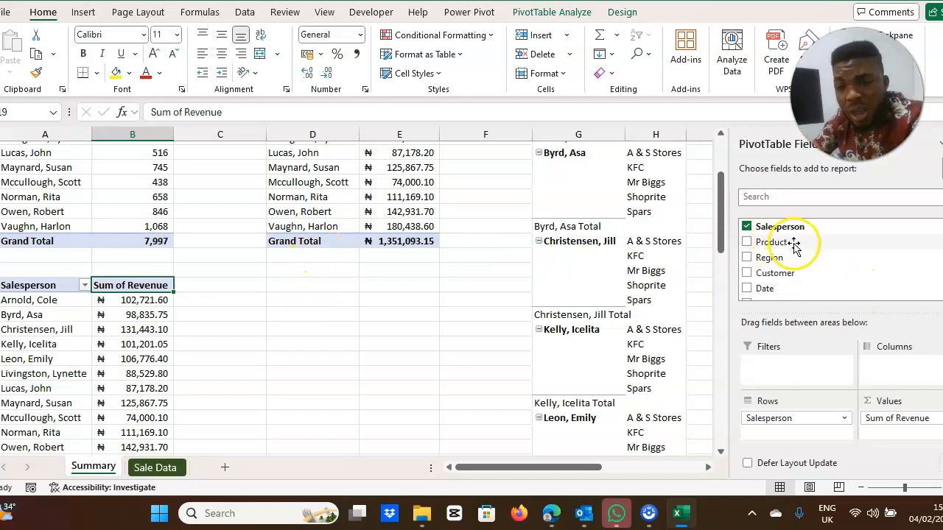
# Add Region as a row field below Salesperson in the PivotTable at A19 and review the revenue by region
pyautogui.click(747, 259)
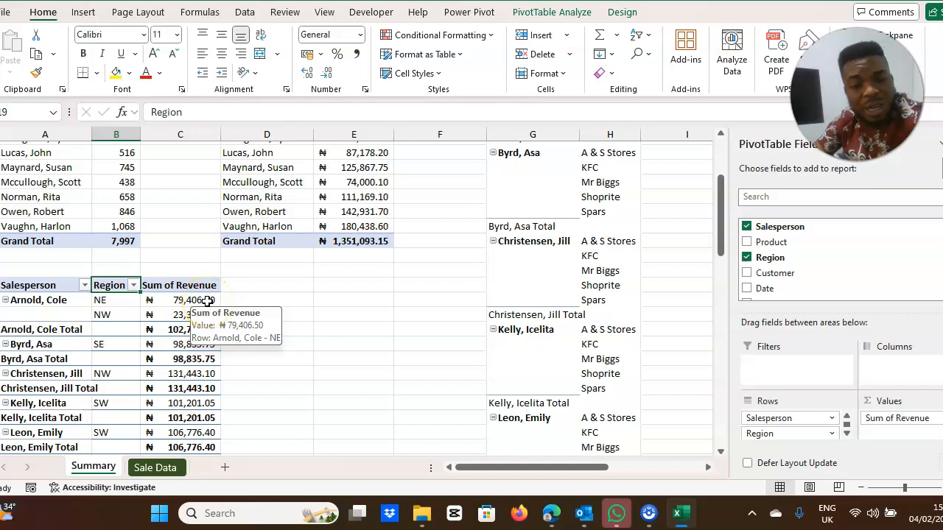
pyautogui.click(123, 323)
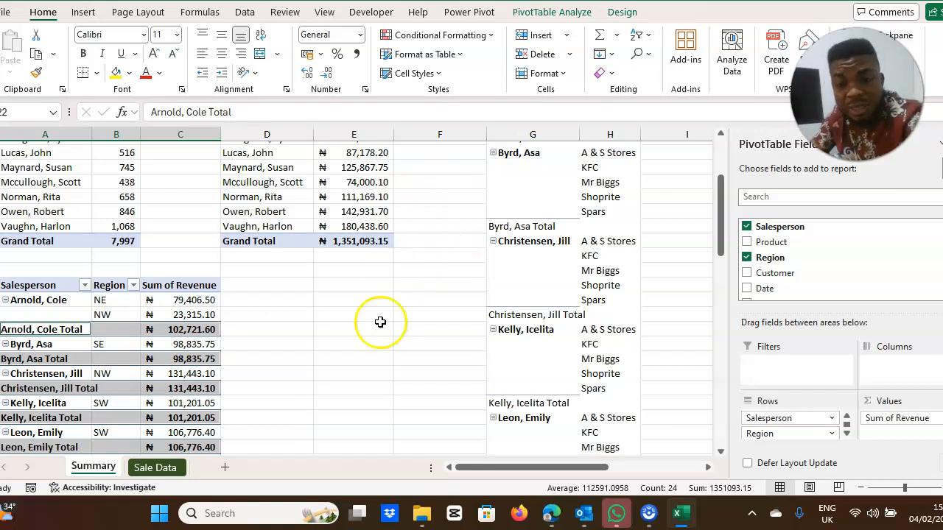
pyautogui.click(269, 290)
pyautogui.click(370, 287)
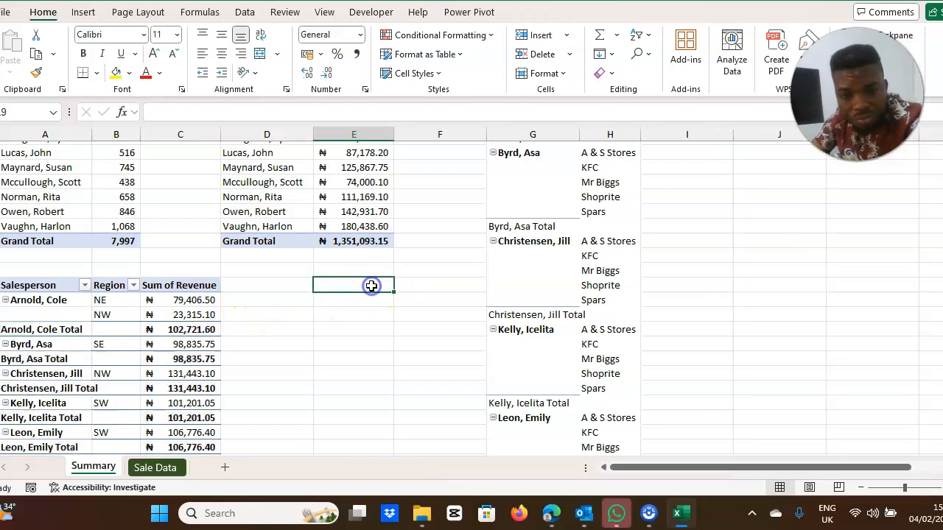
pyautogui.moveTo(942, 228); pyautogui.dragTo(942, 281)
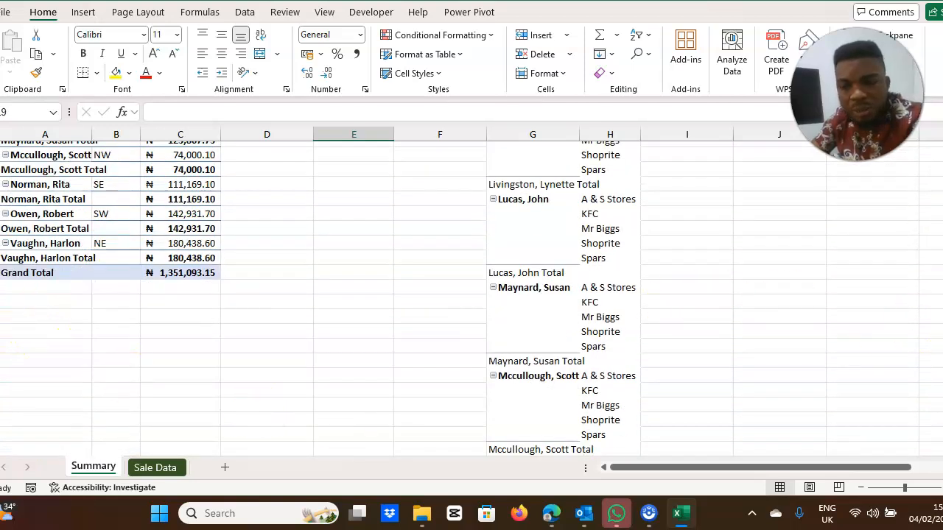
pyautogui.moveTo(942, 324); pyautogui.dragTo(939, 246)
# Remove Revenue from the PivotTable at A19 and add Product as a row field below Region
pyautogui.click(151, 292)
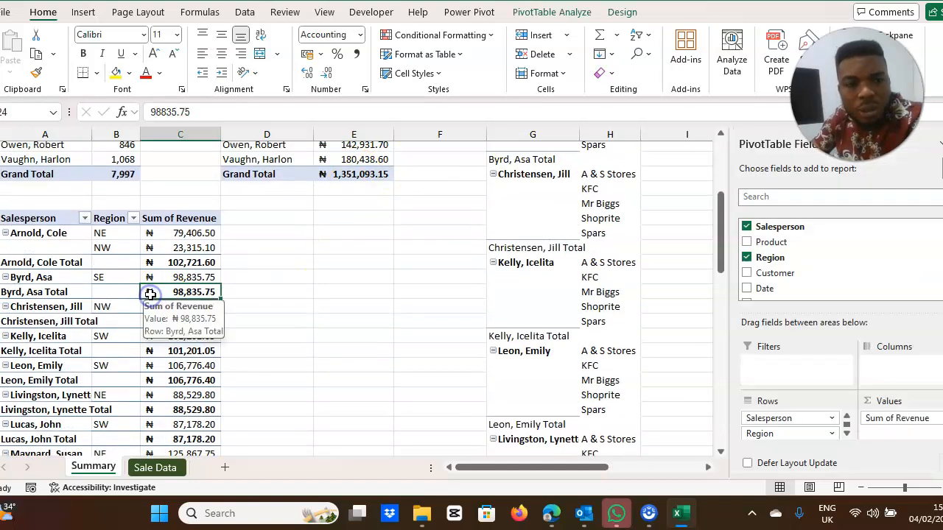
pyautogui.scroll(-2, 800, 294)
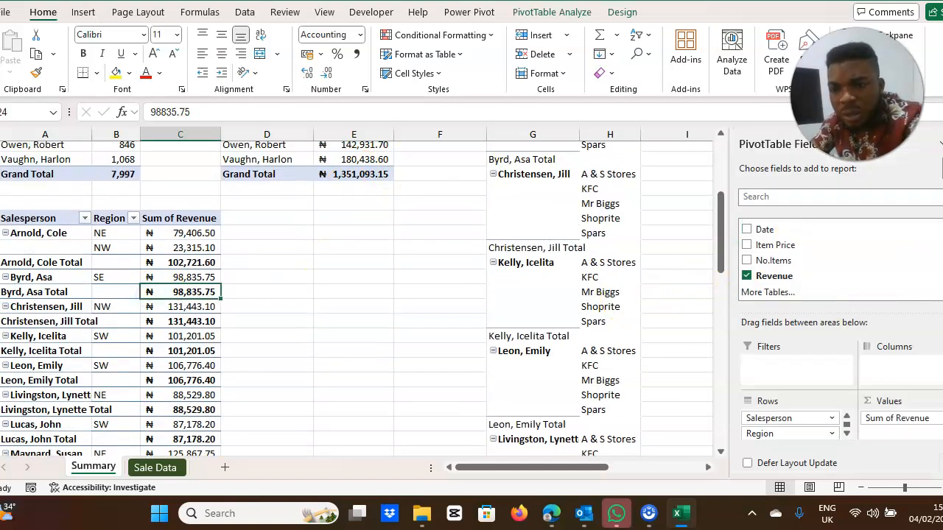
pyautogui.click(748, 276)
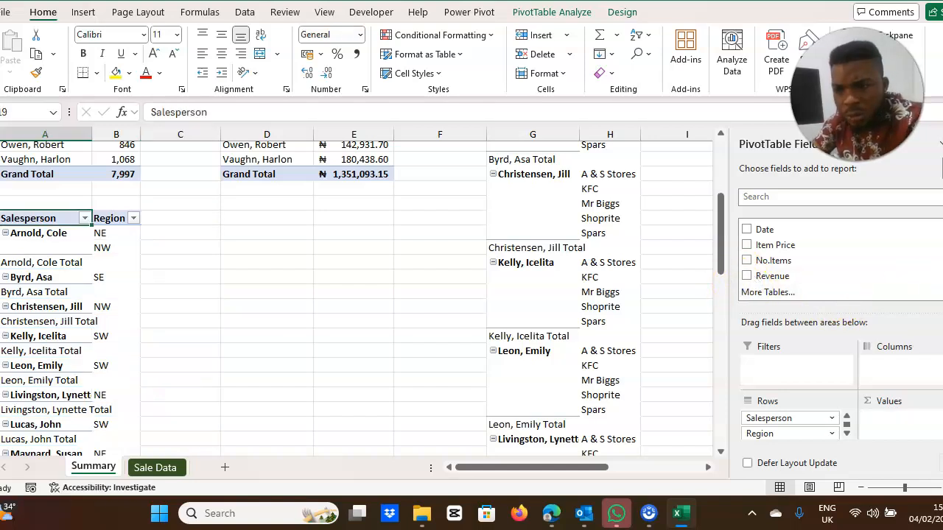
pyautogui.scroll(2, 801, 261)
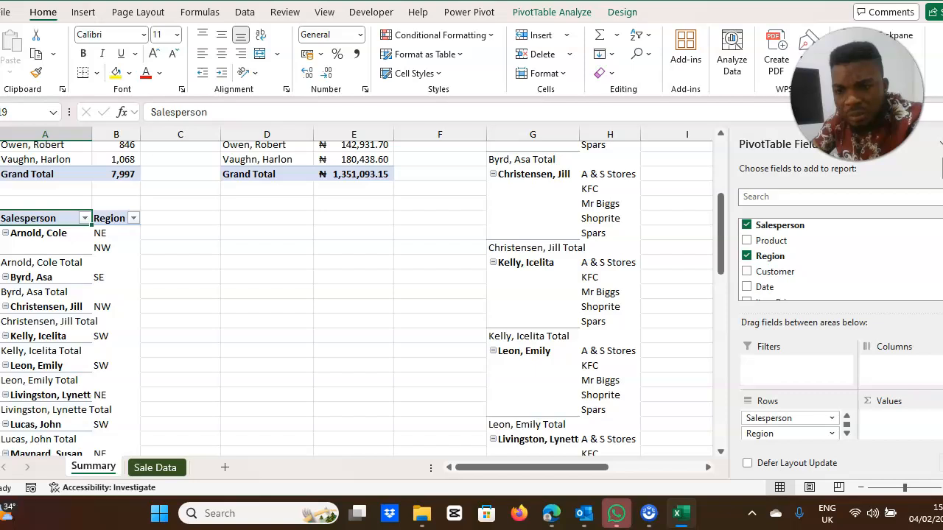
pyautogui.click(747, 242)
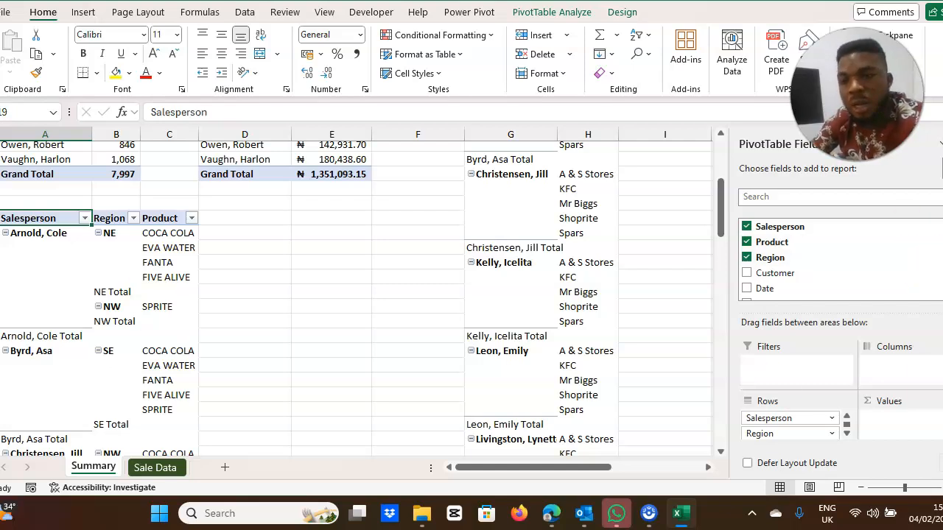
pyautogui.moveTo(721, 194); pyautogui.dragTo(722, 218)
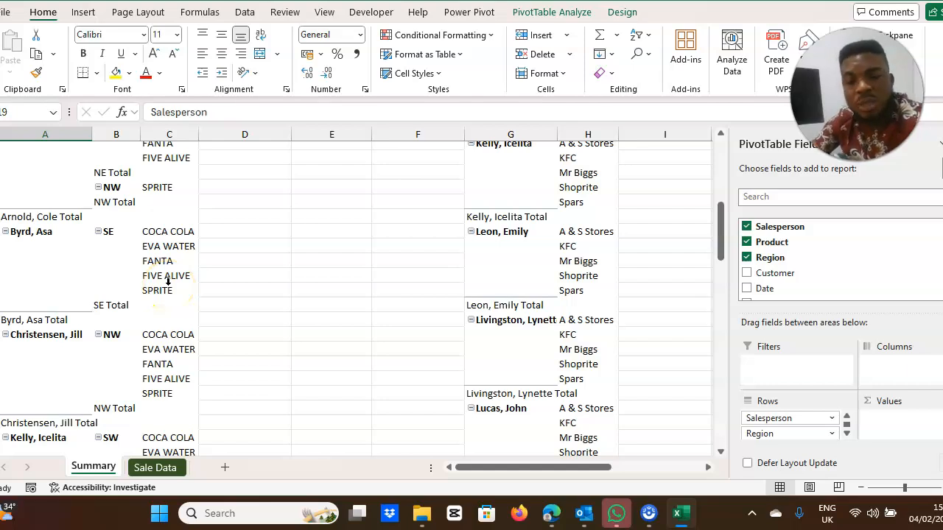
pyautogui.click(324, 231)
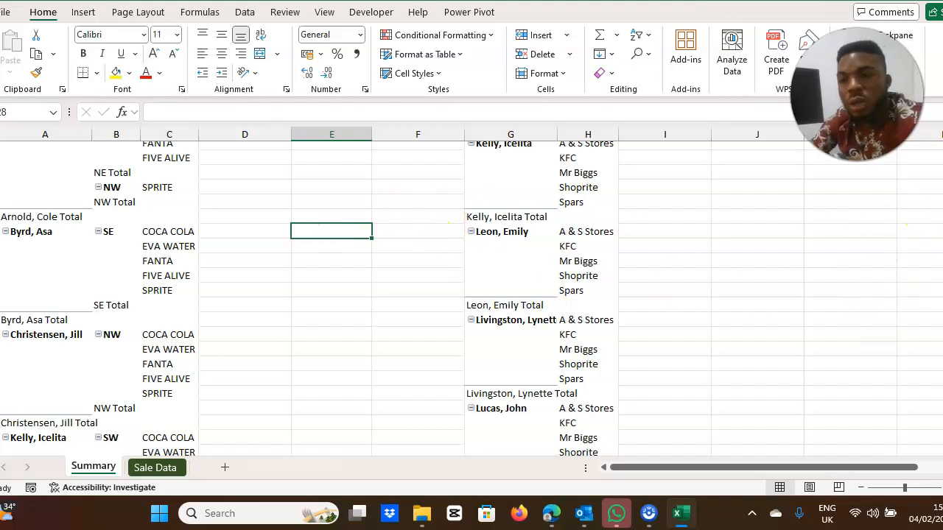
# Copy the Sum of No.Items PivotTable and paste it at cell J3, beyond the Customer PivotTable
pyautogui.scroll(9, 45, 179)
pyautogui.moveTo(45, 178); pyautogui.dragTo(107, 371)
pyautogui.hotkey('ctrl', 'c')
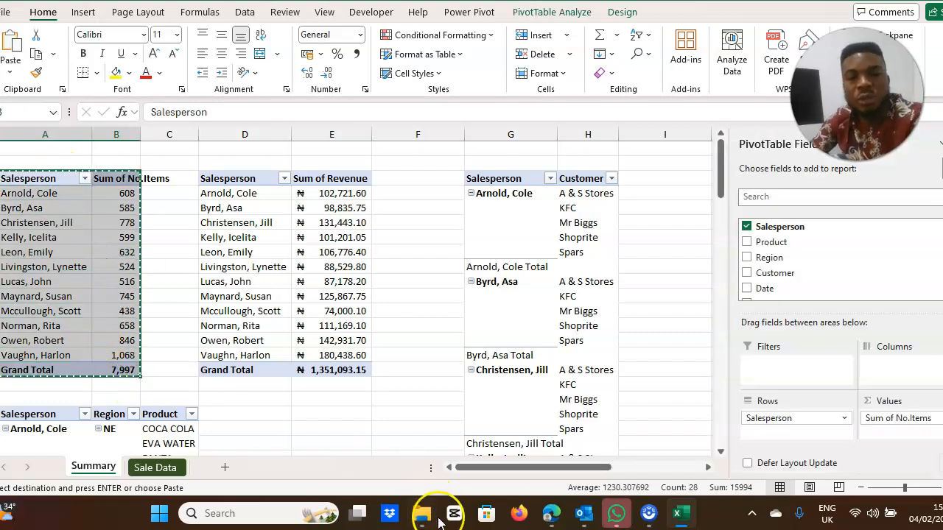
pyautogui.moveTo(507, 467); pyautogui.dragTo(590, 467)
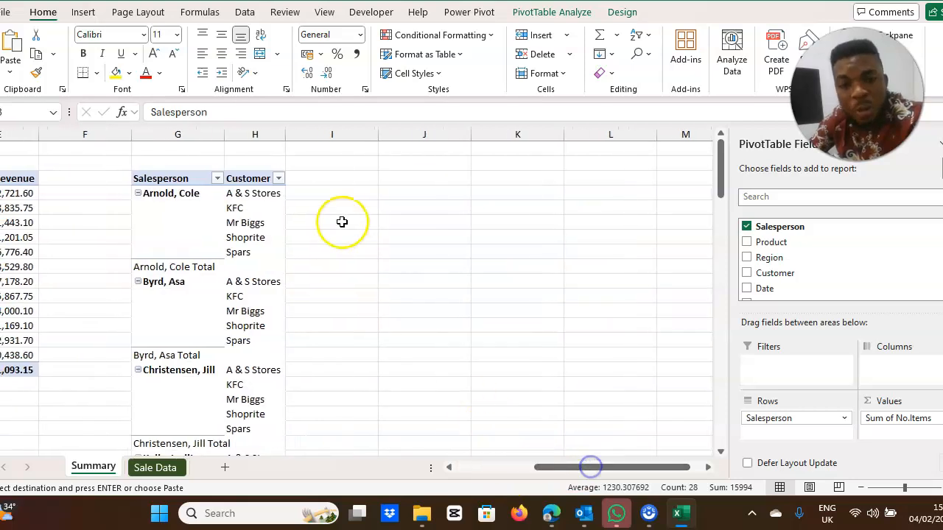
pyautogui.click(415, 177)
pyautogui.hotkey('ctrl', 'v')
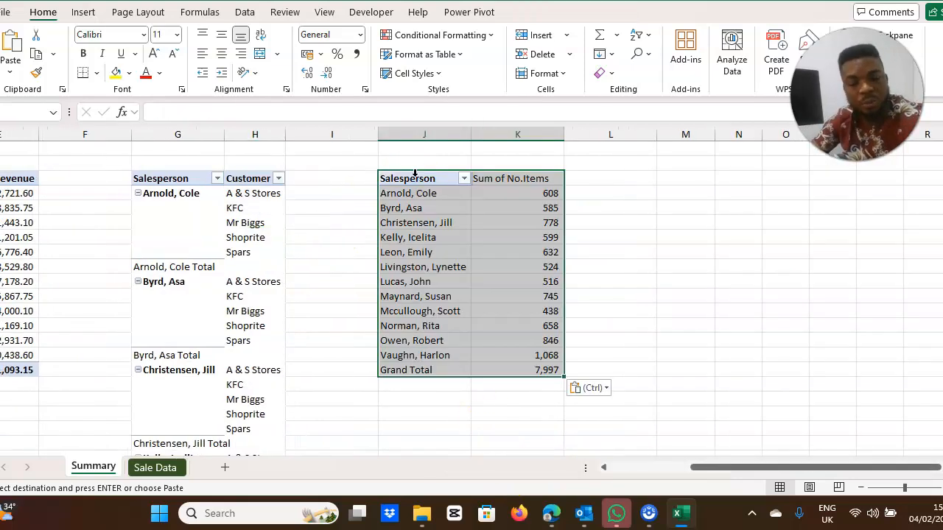
pyautogui.click(669, 193)
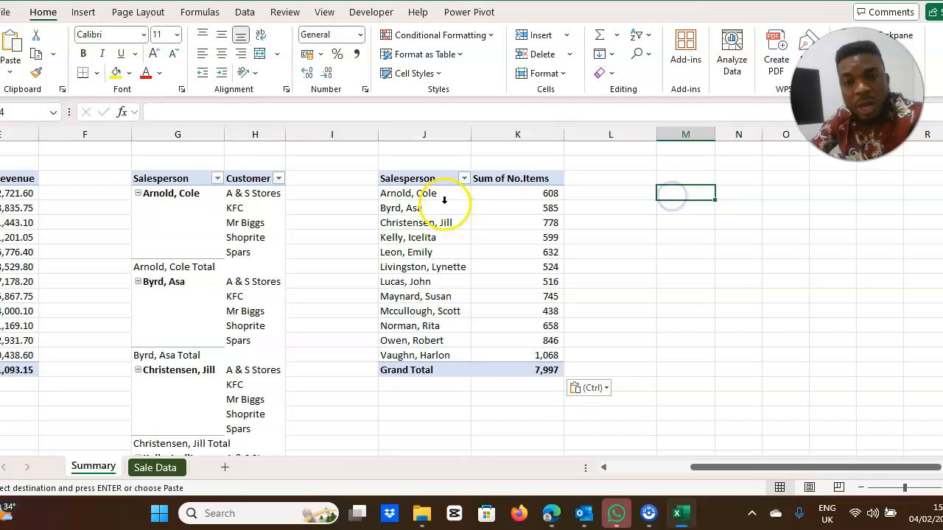
# Remove No.Items from the PivotTable at J3 and replace its Salesperson row field with Product
pyautogui.click(445, 199)
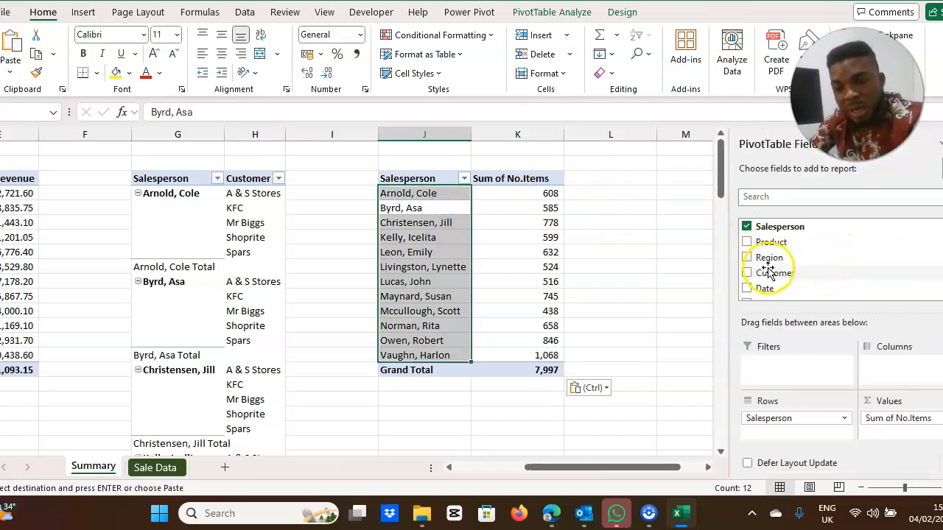
pyautogui.scroll(-3, 781, 258)
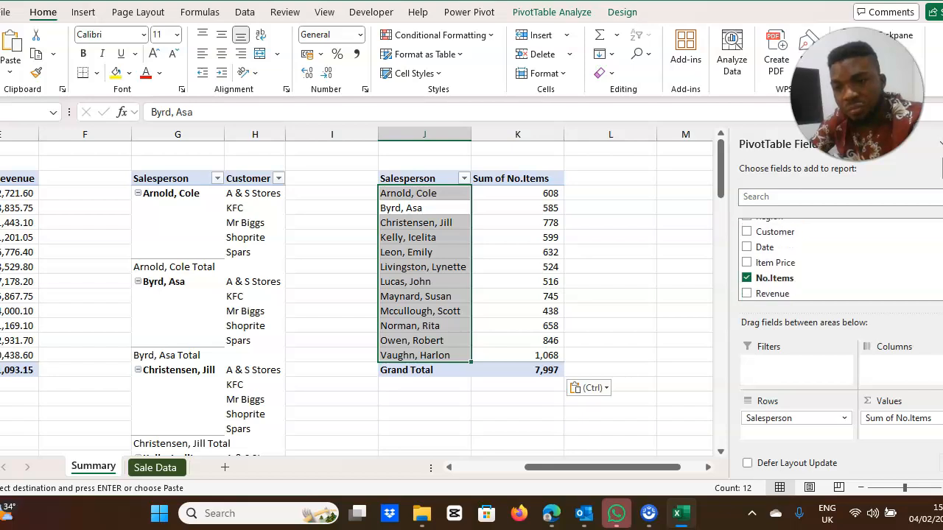
pyautogui.click(746, 279)
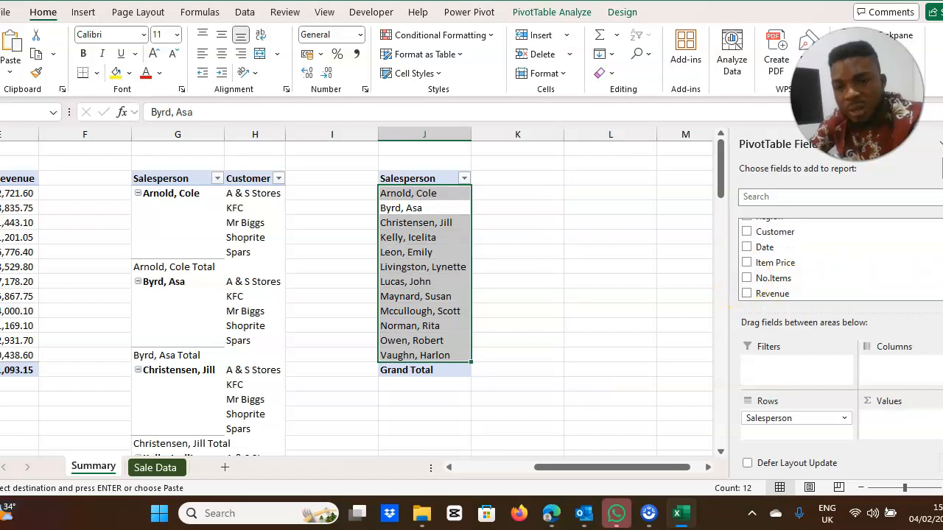
pyautogui.scroll(3, 749, 252)
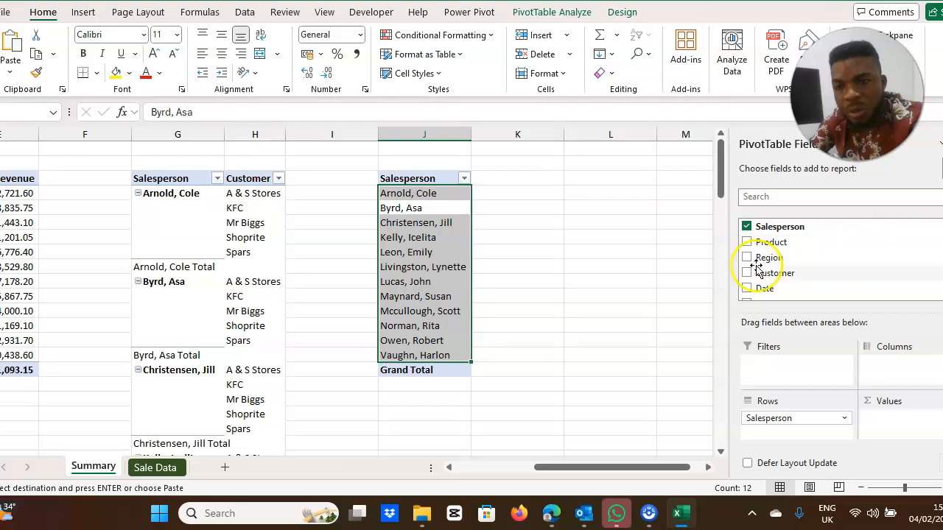
pyautogui.click(746, 242)
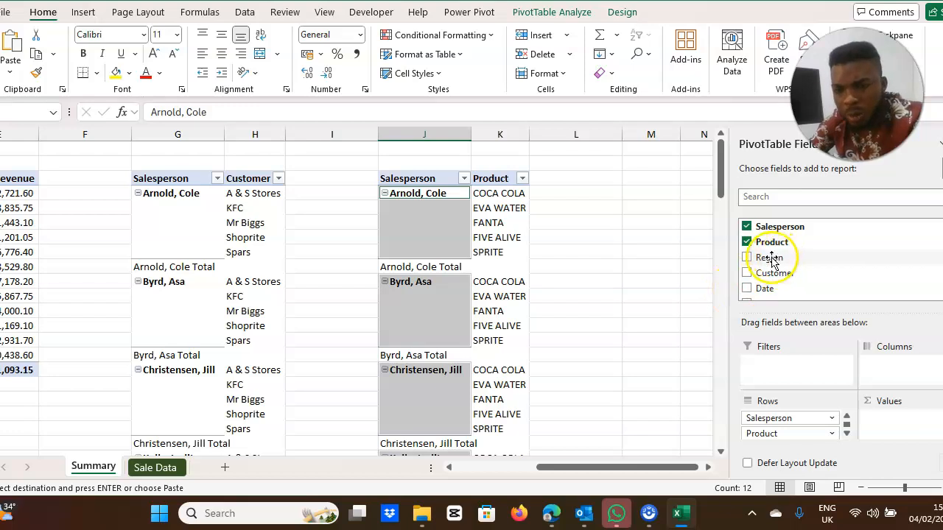
pyautogui.click(746, 227)
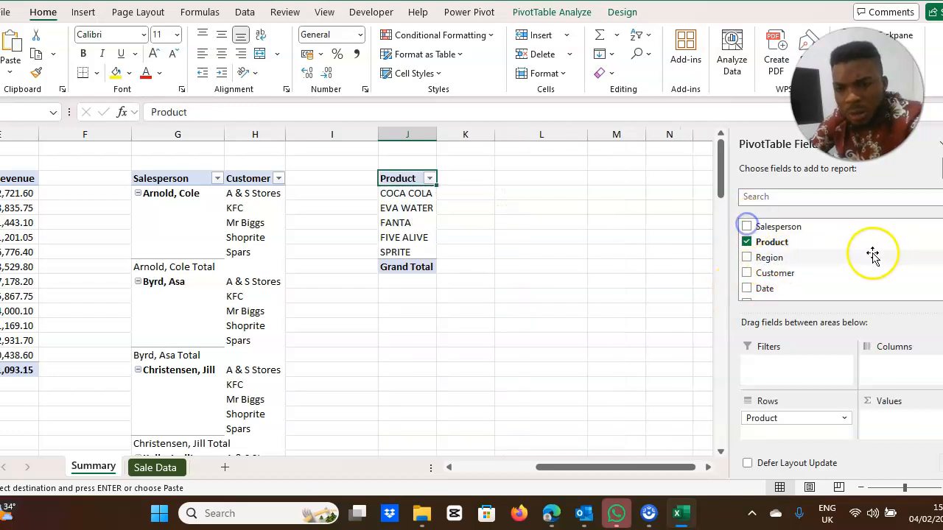
# Add Revenue as the value field of the Product PivotTable at J3 and review the COCA COLA and EVA WATER figures
pyautogui.scroll(-3, 781, 265)
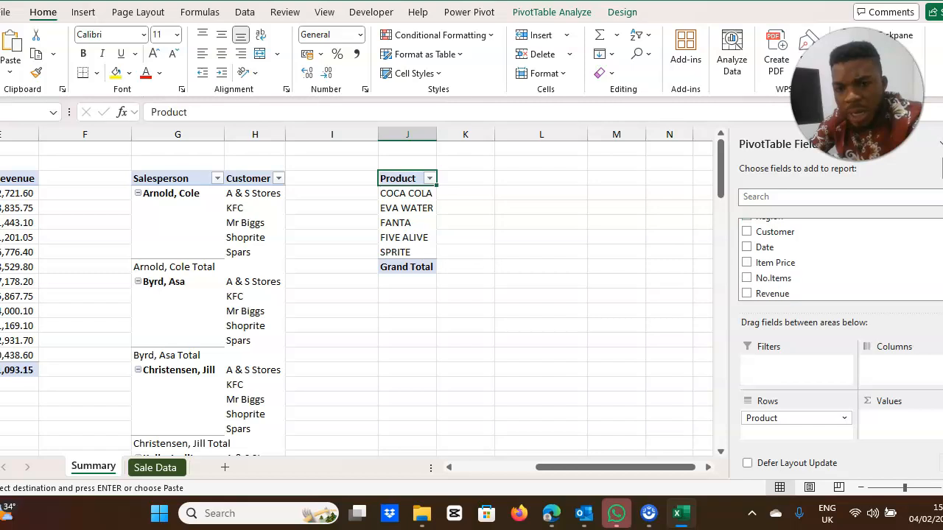
pyautogui.click(747, 294)
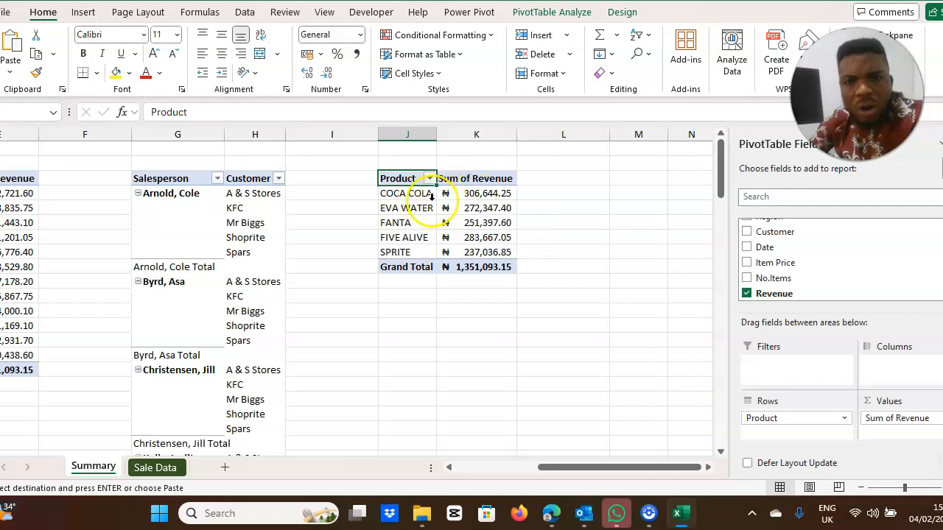
pyautogui.moveTo(398, 193); pyautogui.dragTo(470, 199)
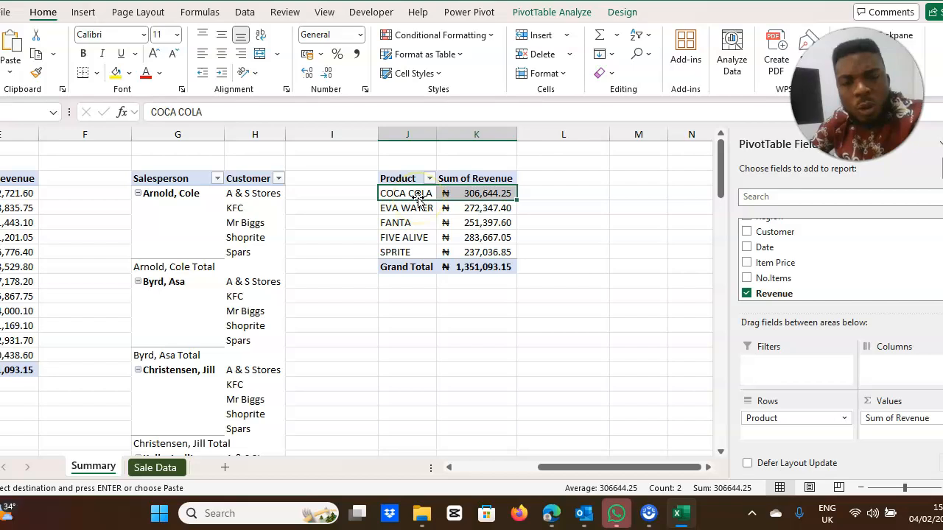
pyautogui.click(493, 202)
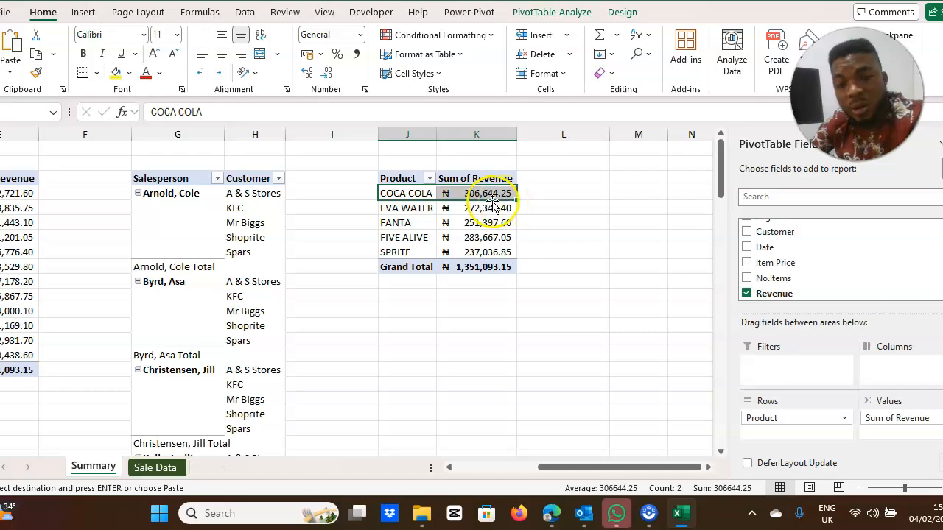
pyautogui.click(417, 209)
pyautogui.click(470, 209)
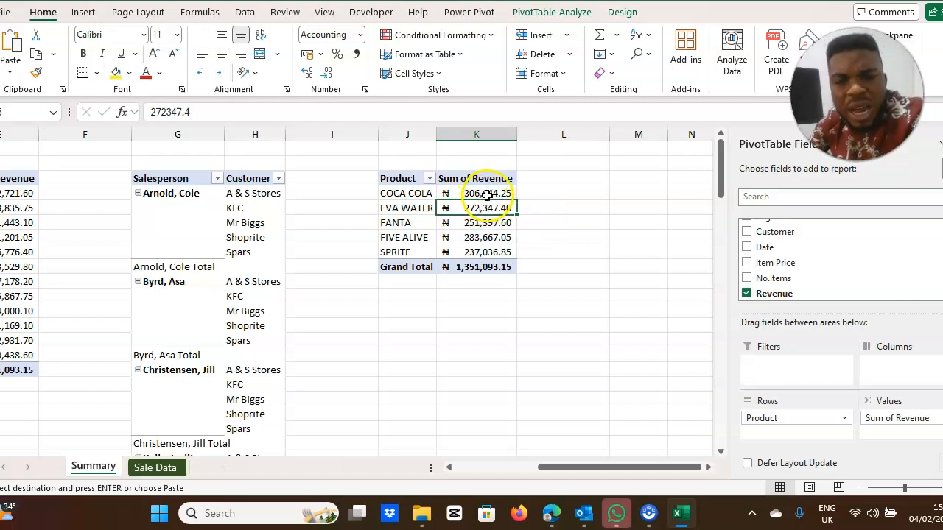
pyautogui.click(489, 194)
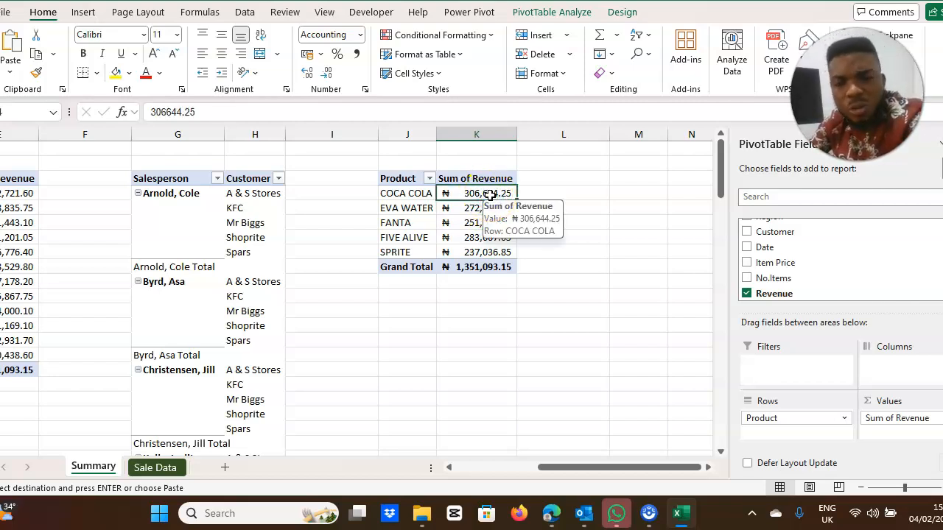